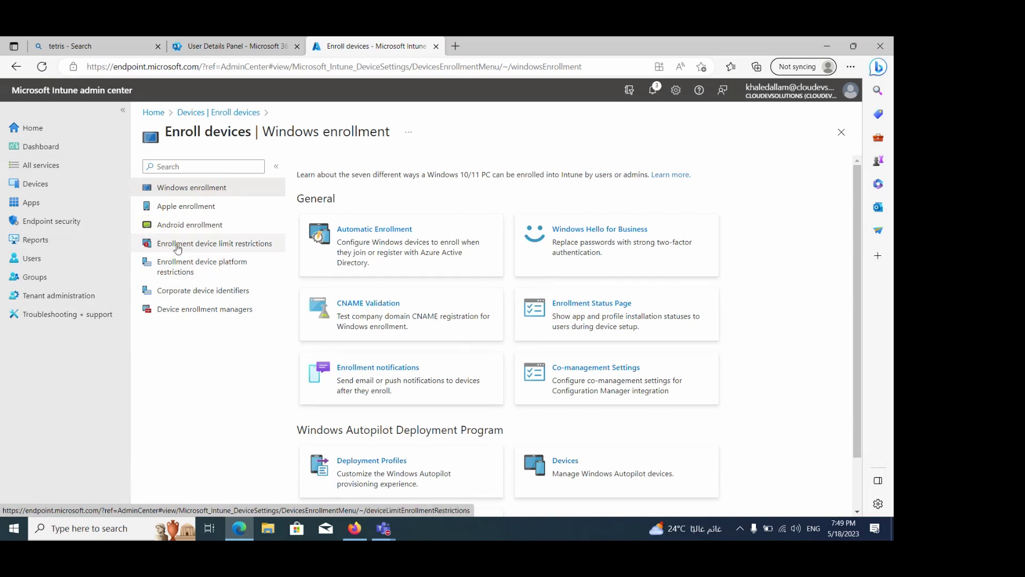
Delete the 'test' device limit restriction, leaving only the default 5-device restriction
click(177, 246)
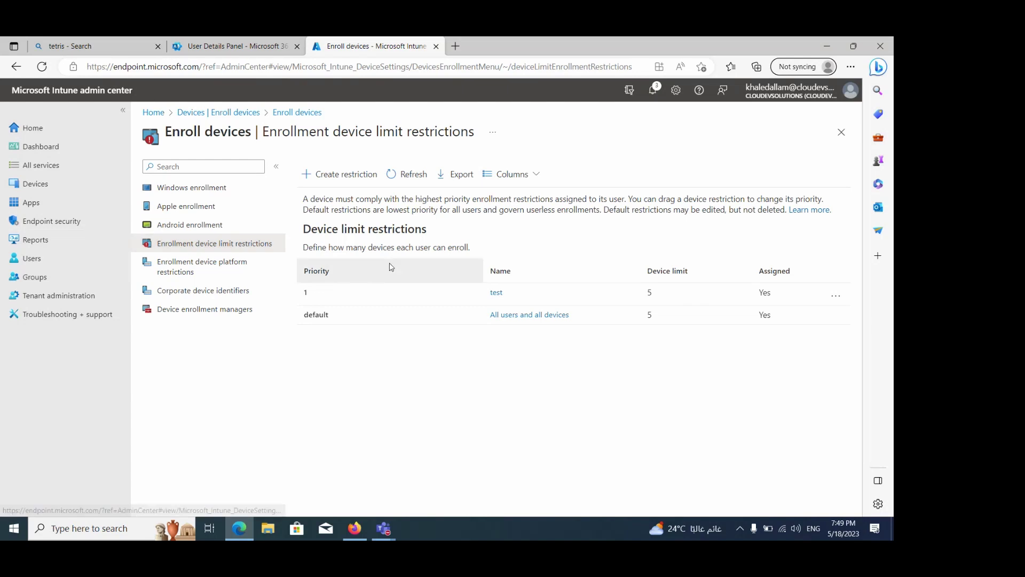
drag(394, 269, 443, 287)
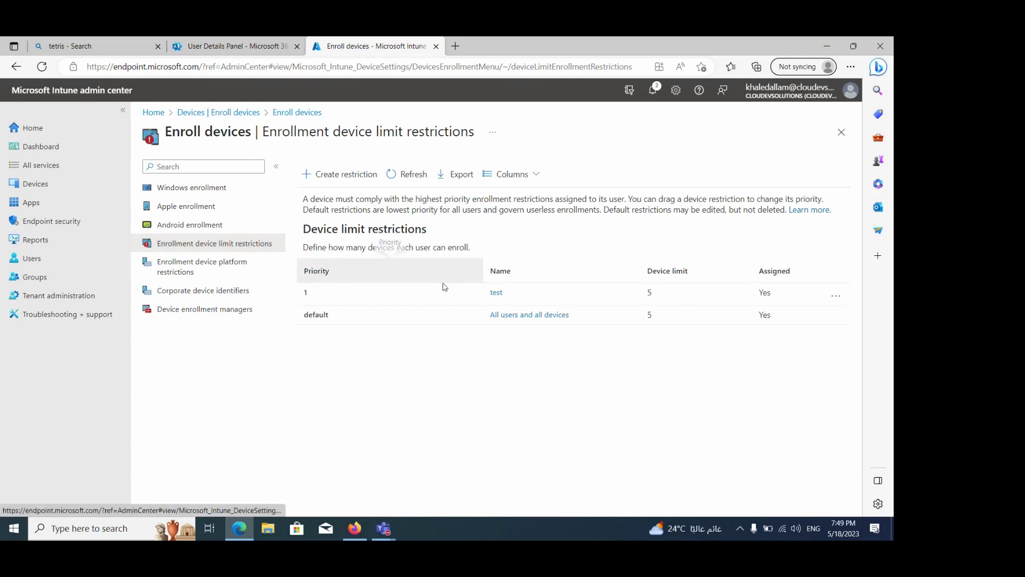
click(835, 295)
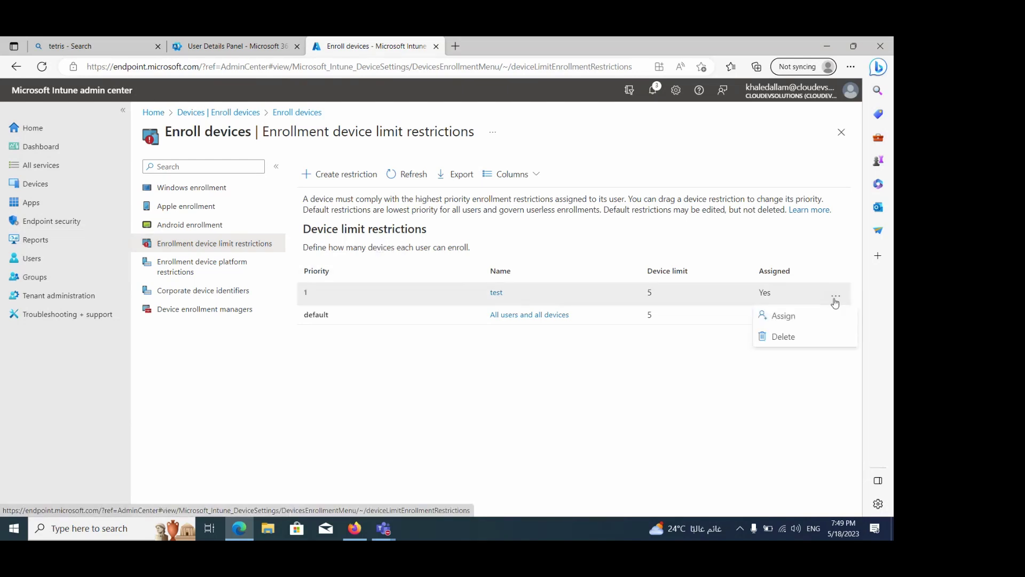
click(783, 338)
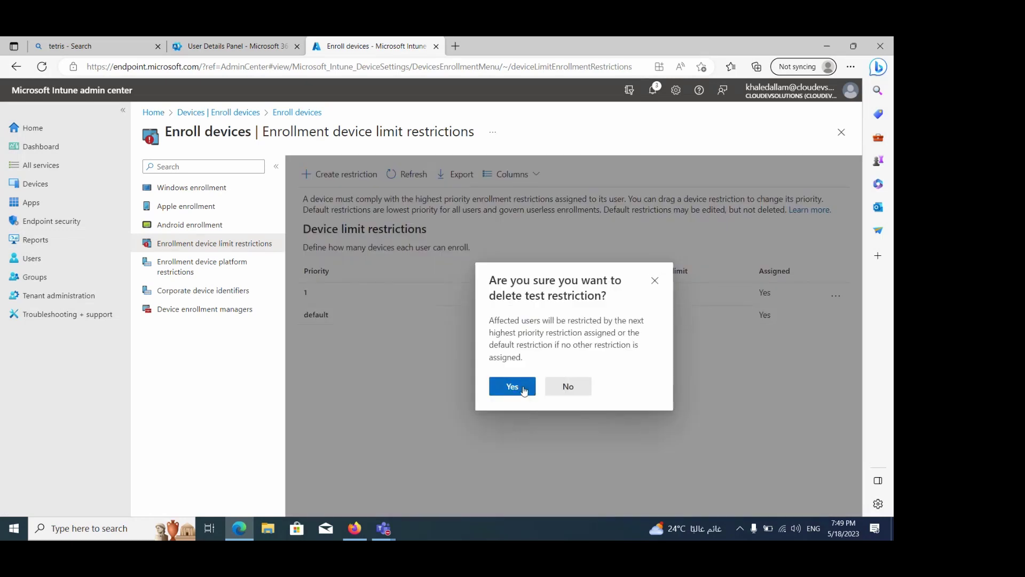
click(524, 390)
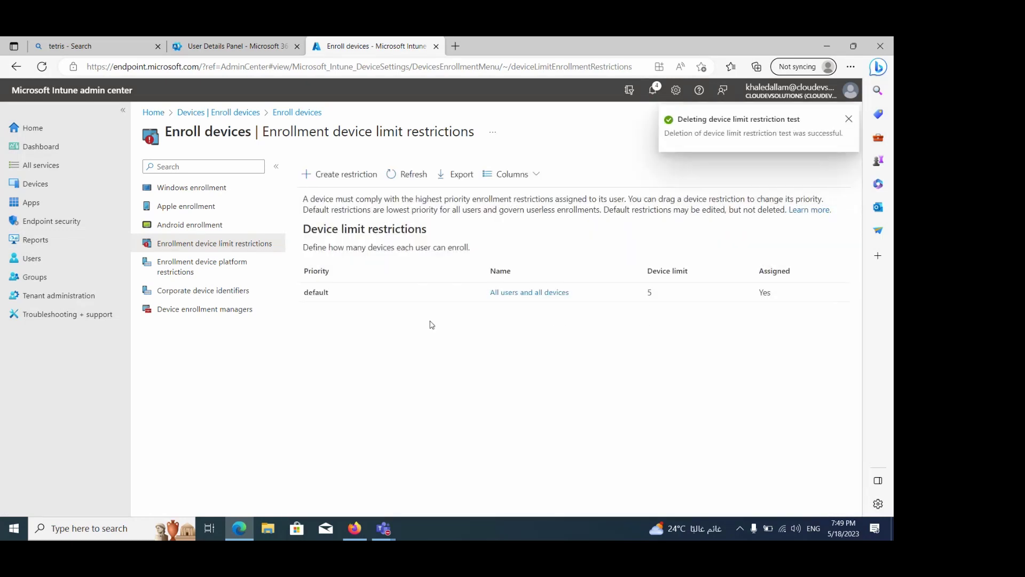
Begin a new device limit restriction and name it 'test'
click(334, 176)
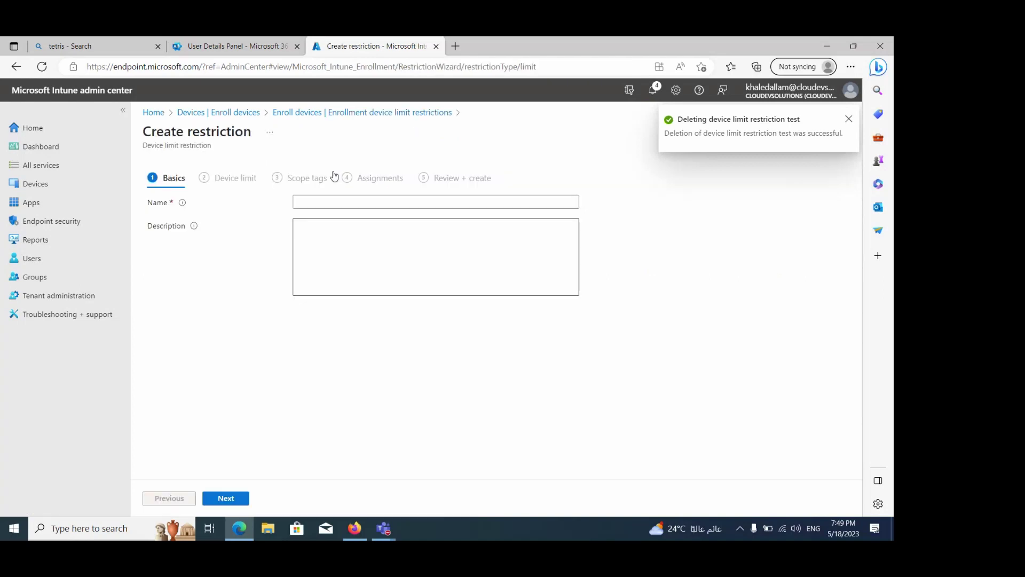
click(352, 201)
text(test)
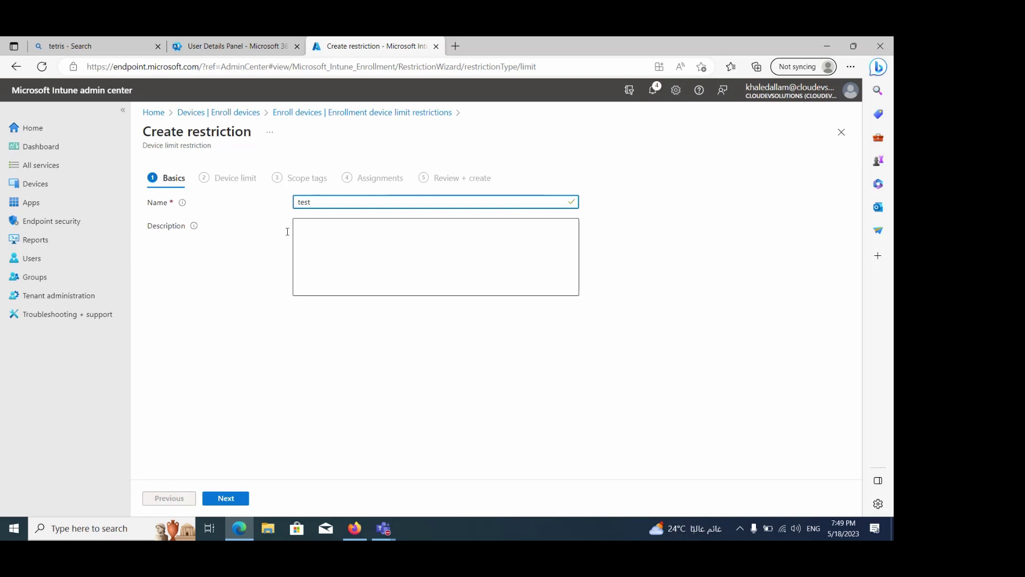
click(234, 498)
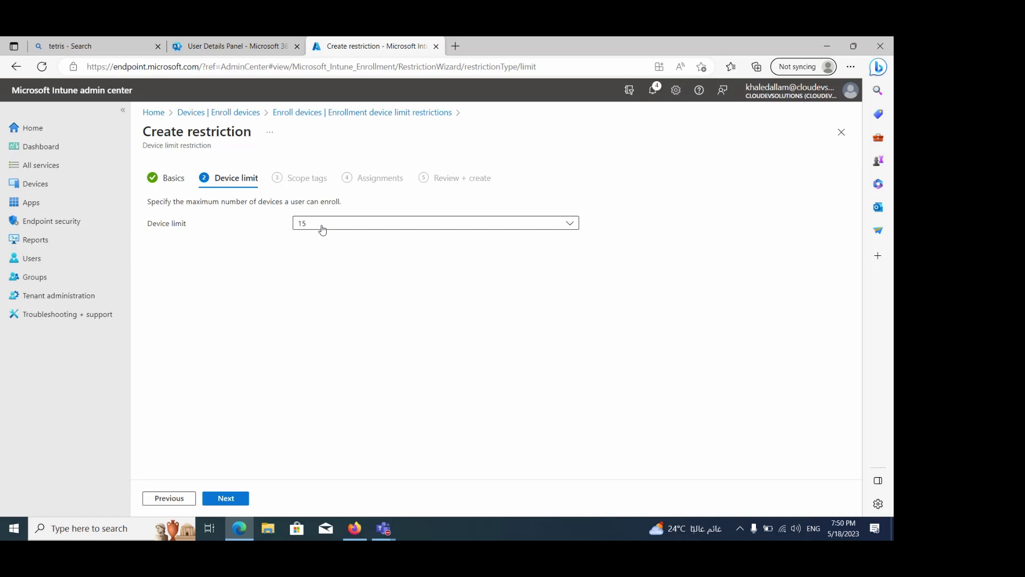
Set the device limit to 5 devices per user
click(322, 229)
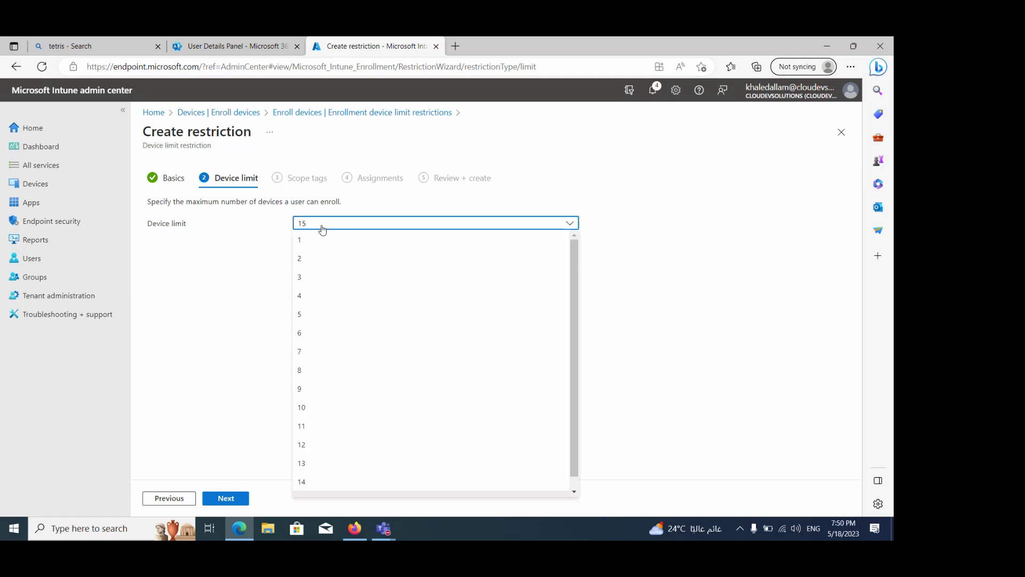
click(317, 315)
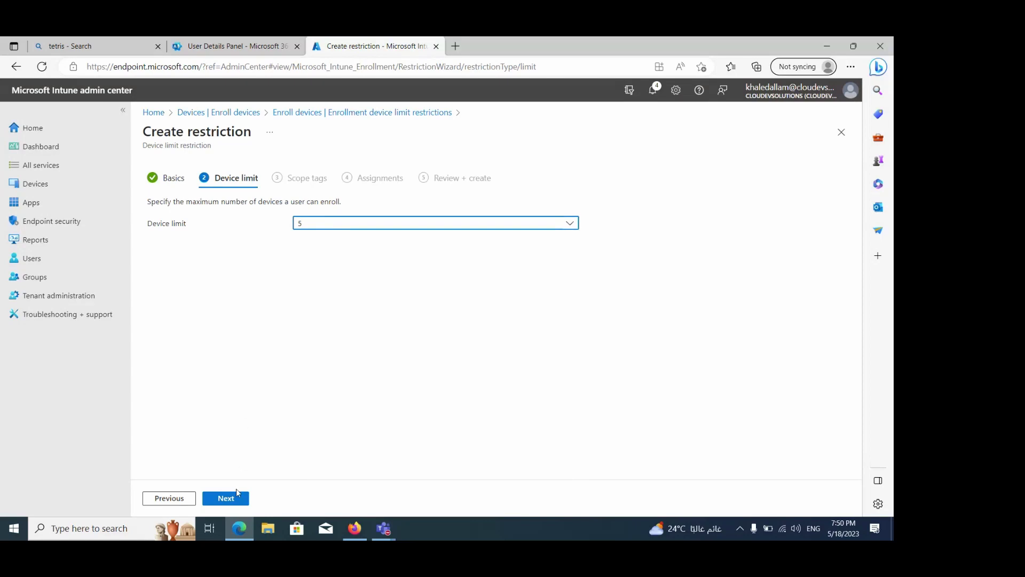
click(234, 502)
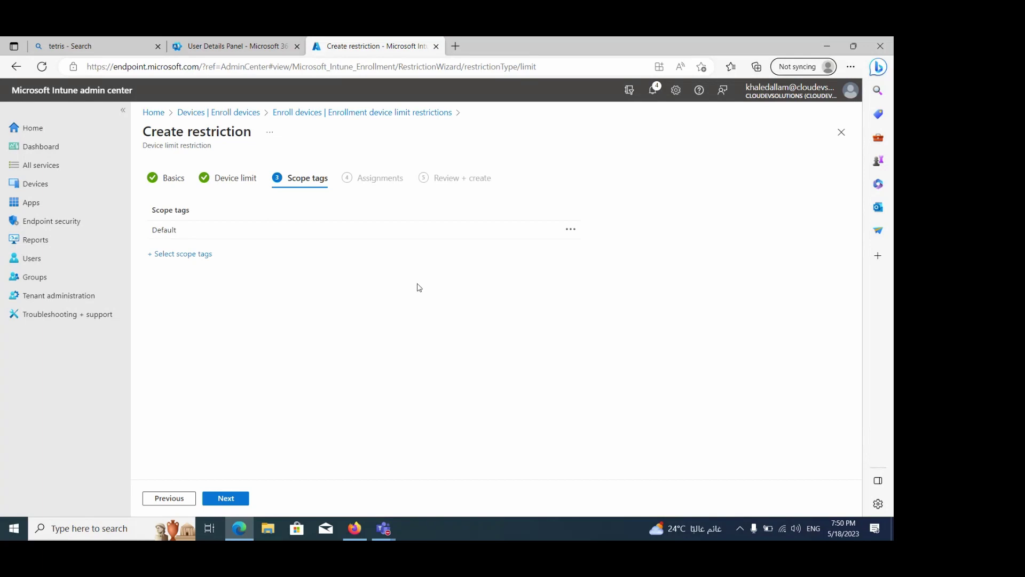
Keep the Default scope tag, add no groups, and create the 'test' limit restriction
click(191, 254)
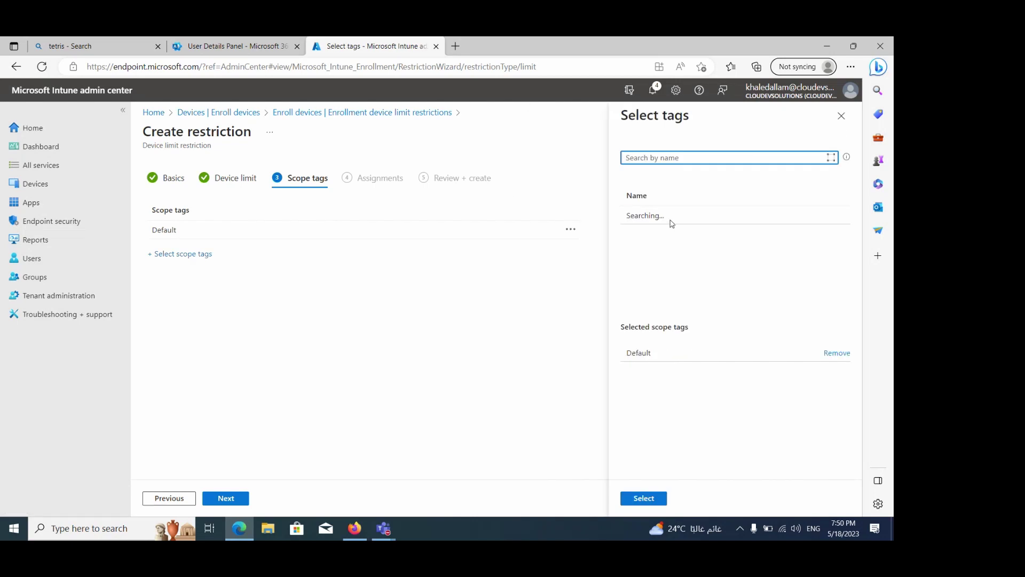
click(841, 115)
click(239, 497)
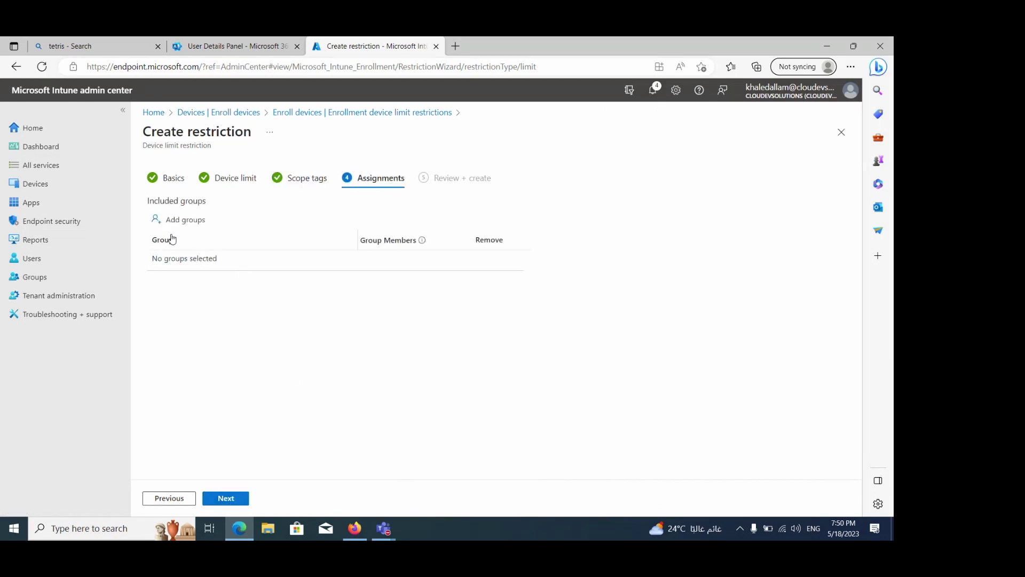
click(175, 224)
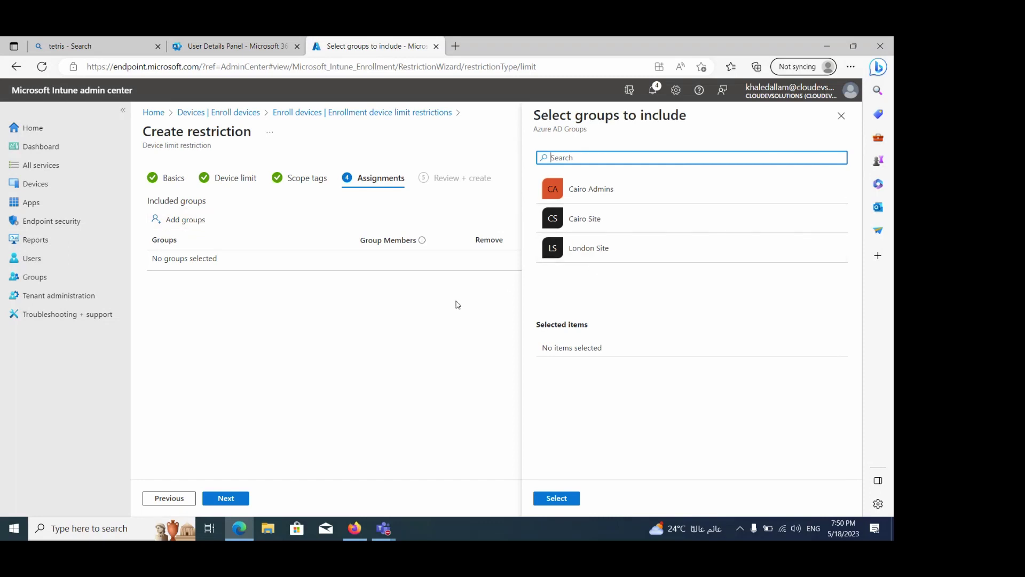
click(841, 116)
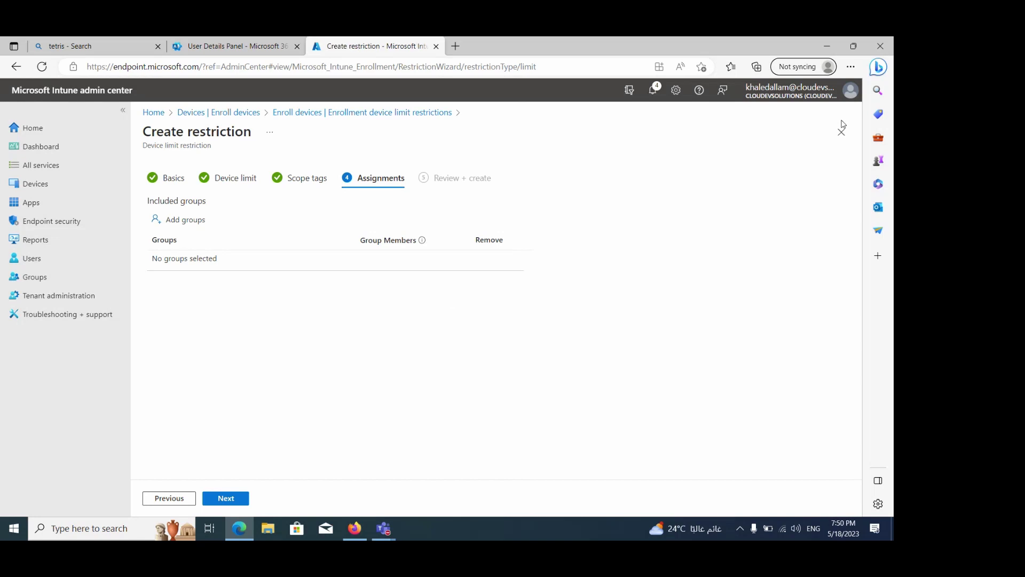
click(233, 498)
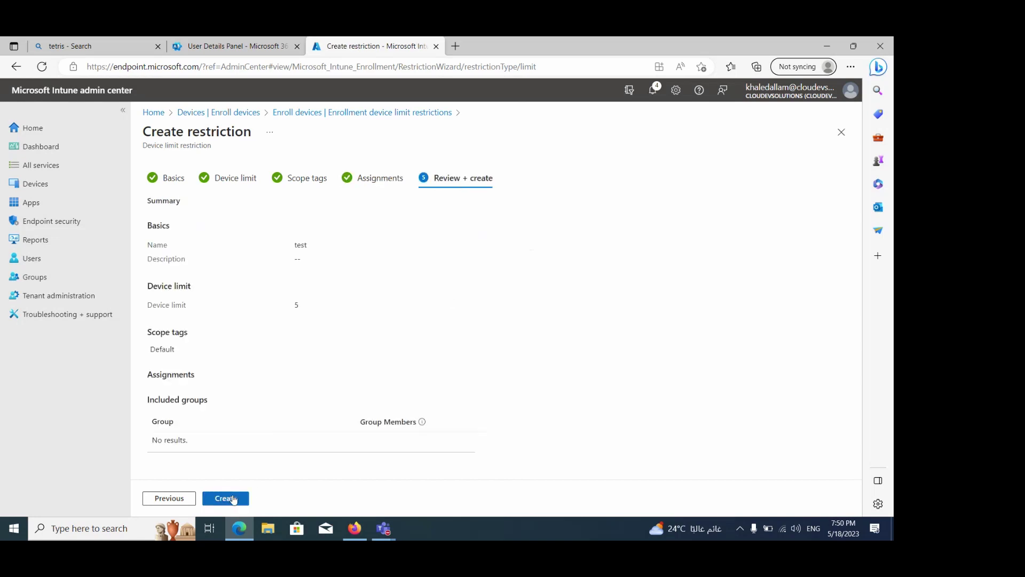
click(233, 498)
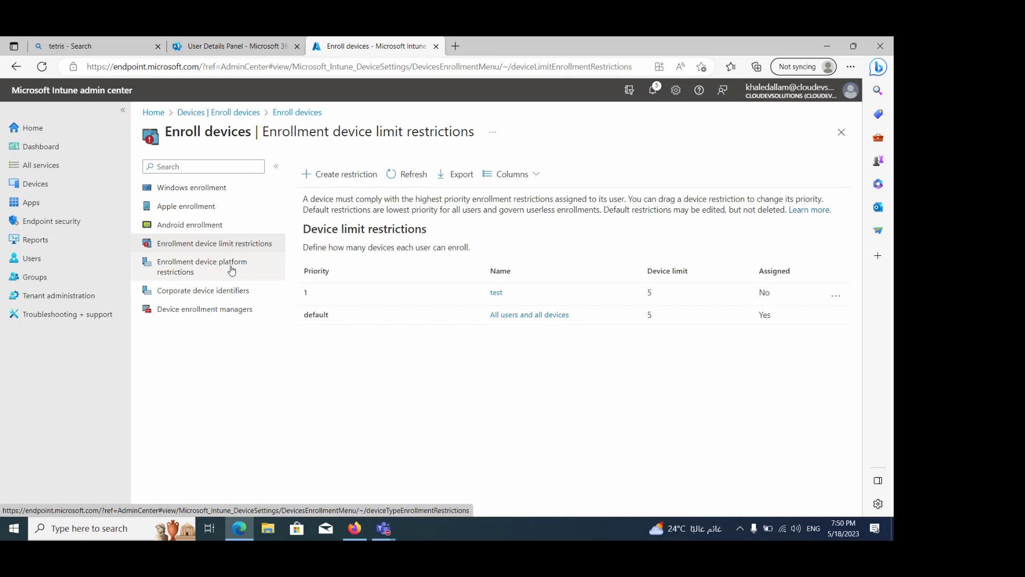
Go to Enrollment device platform restrictions to view the Android restrictions list
click(227, 268)
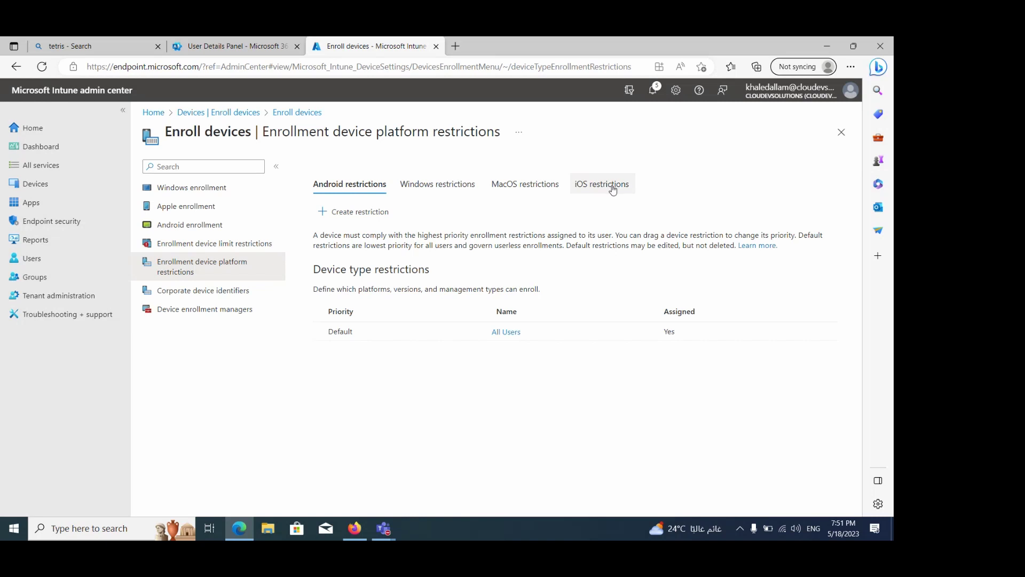
Begin a new Android platform restriction named 'test' and continue to platform settings
click(372, 212)
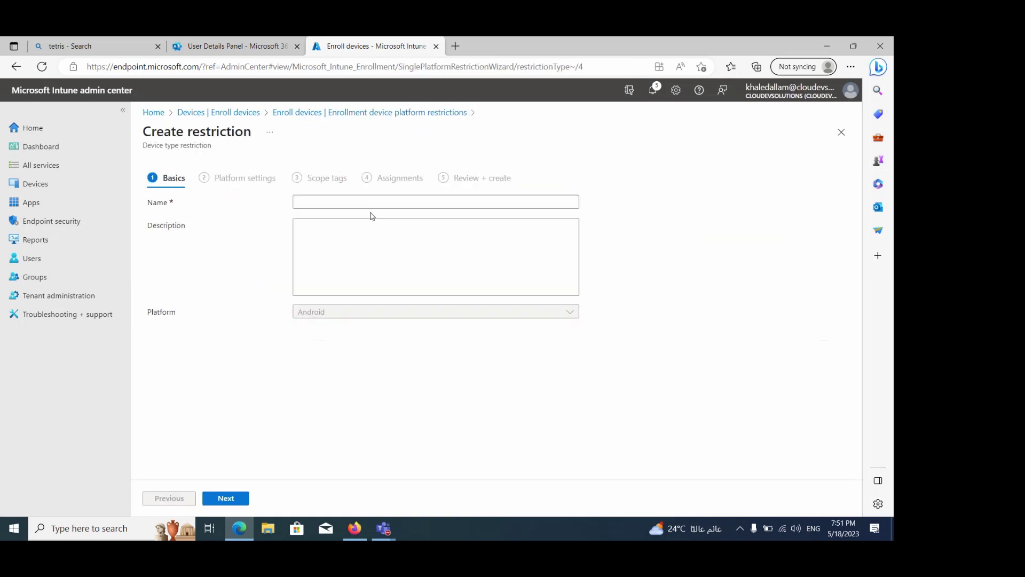
click(339, 201)
text(test)
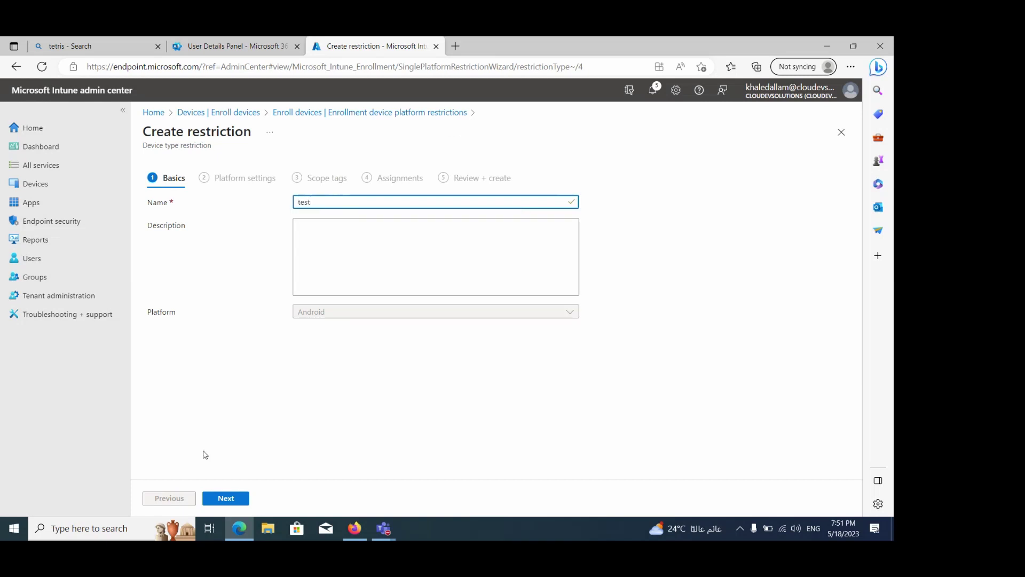
click(228, 497)
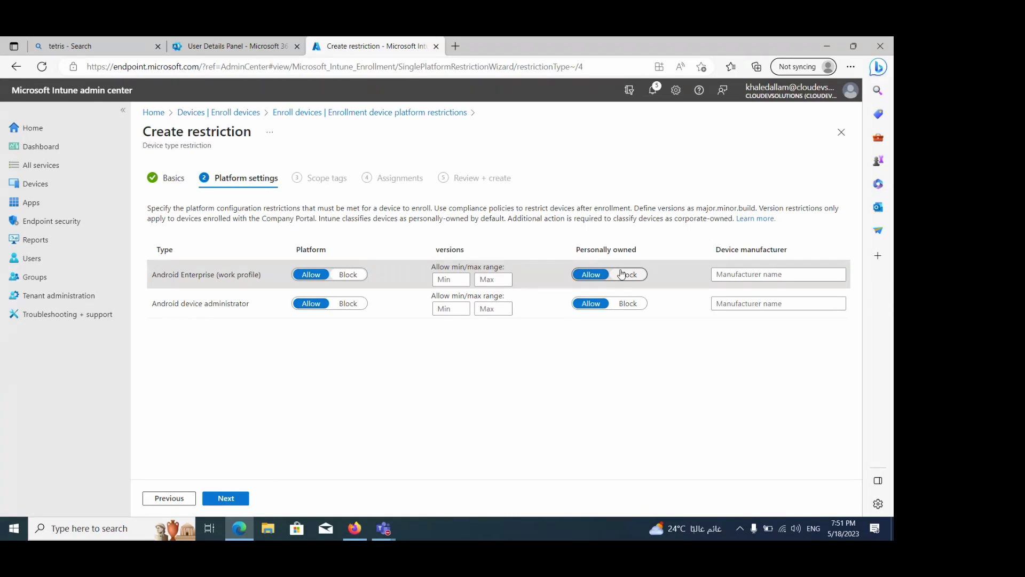
Block personally owned devices for Android Enterprise work profile and Android device administrator
click(622, 274)
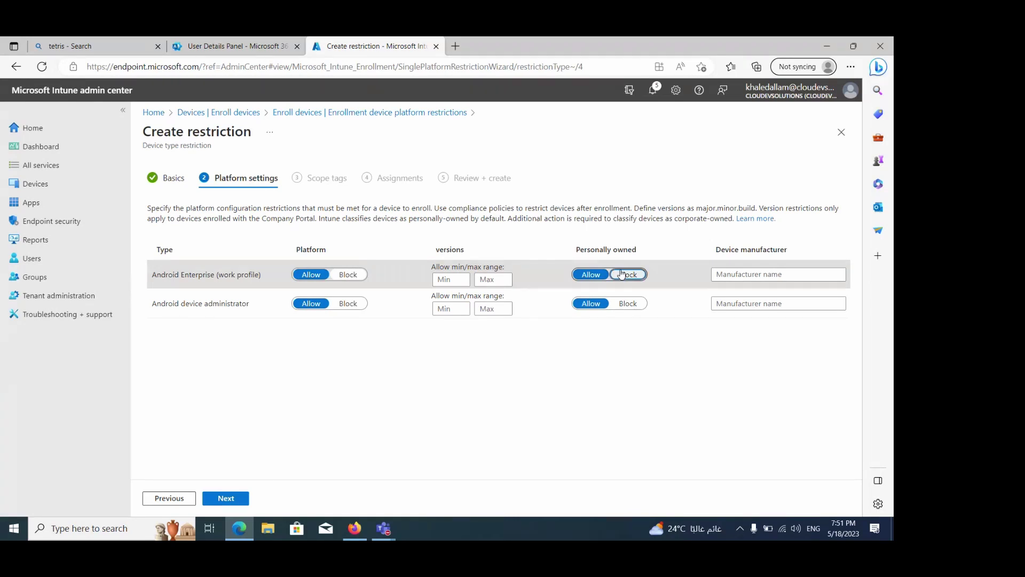
click(629, 300)
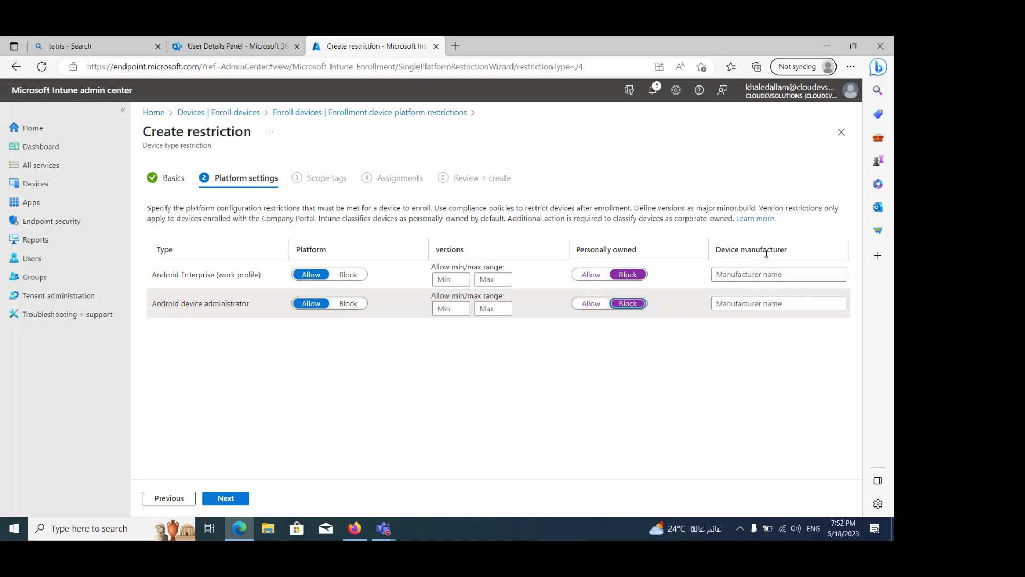
click(759, 280)
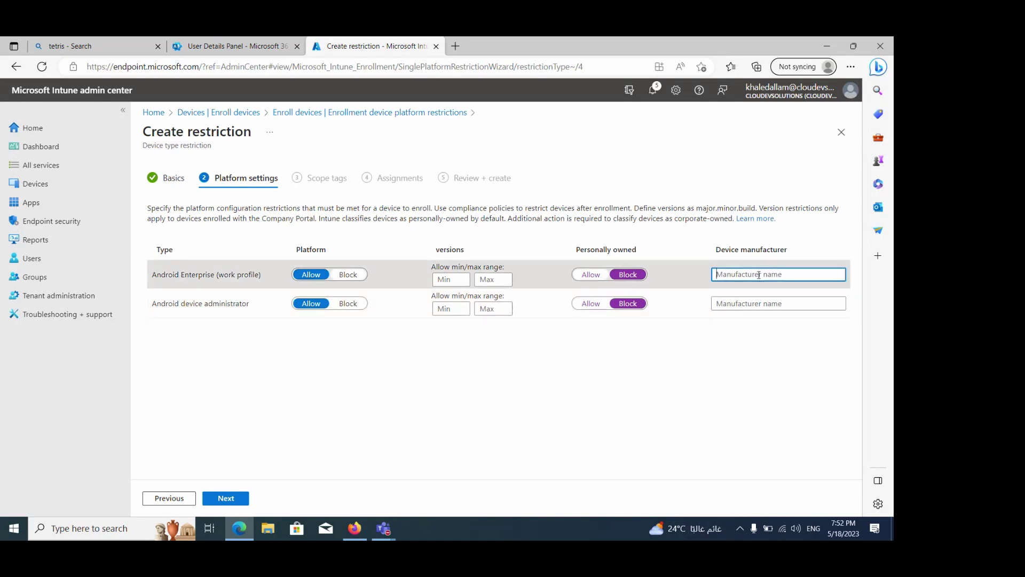
click(227, 499)
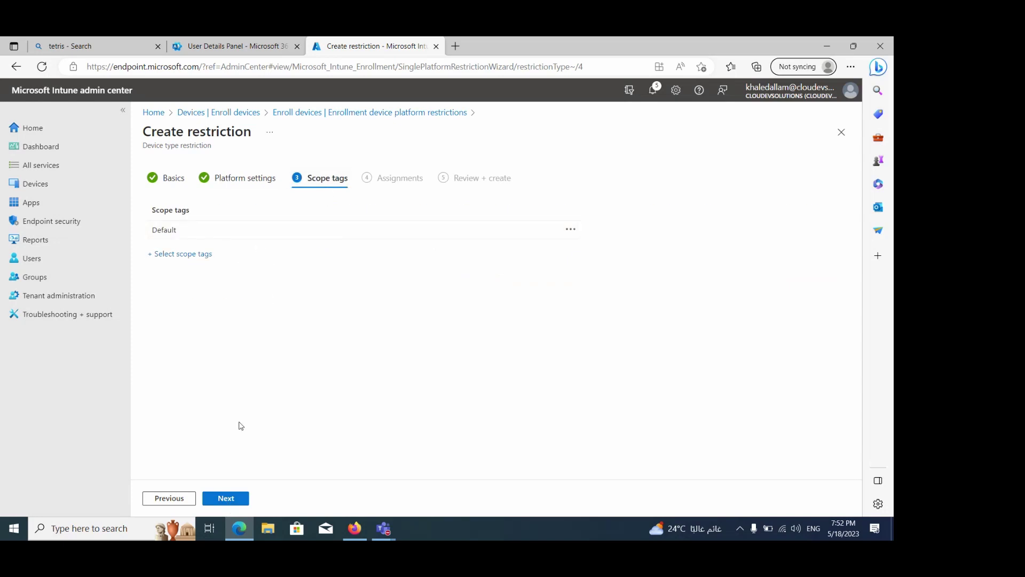
Leave scope tags and assignments unchanged and create the Android 'test' restriction
click(226, 499)
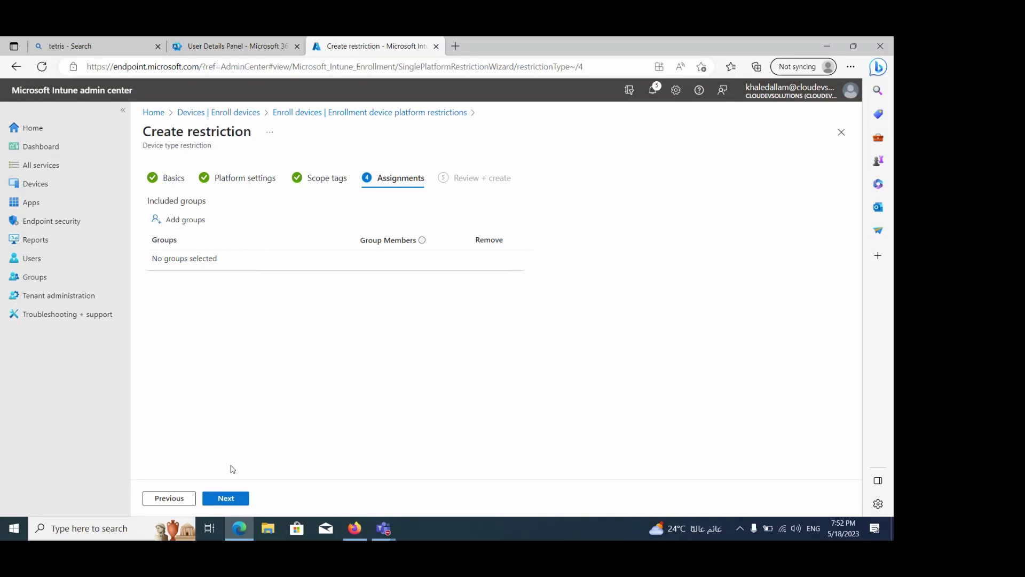
click(239, 506)
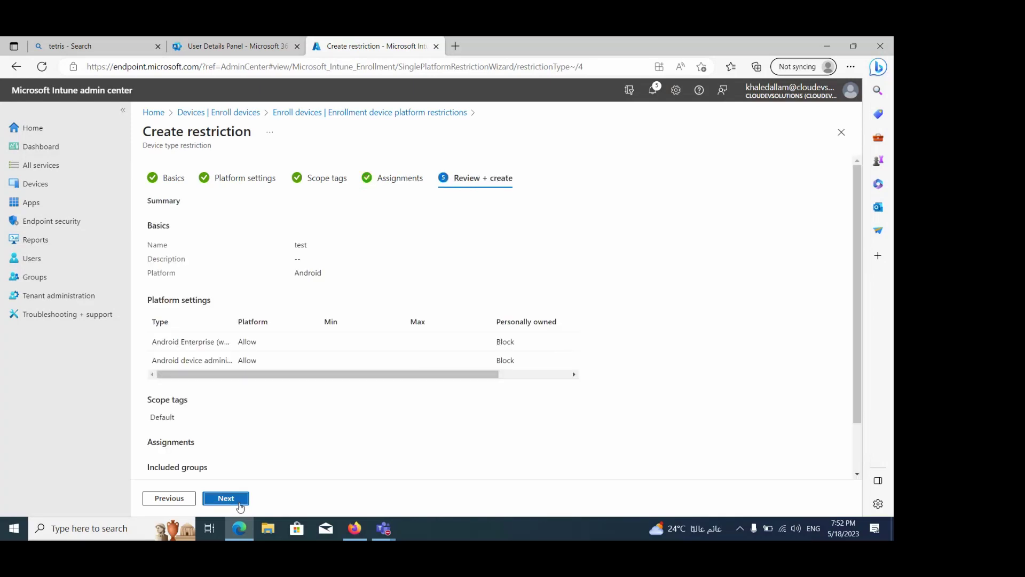
click(240, 506)
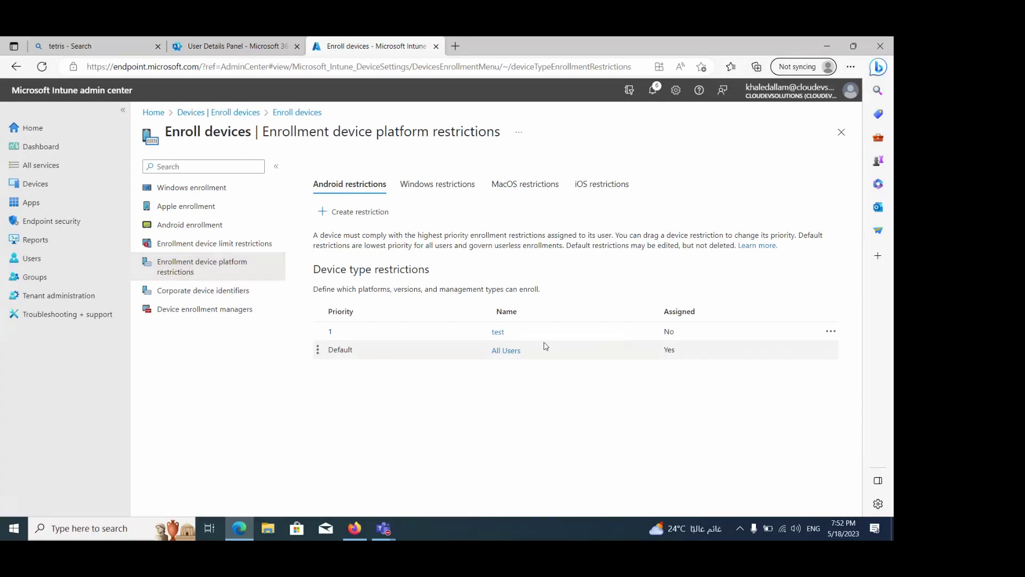
Start a new Windows platform restriction named 'test2' and continue to platform settings
click(431, 190)
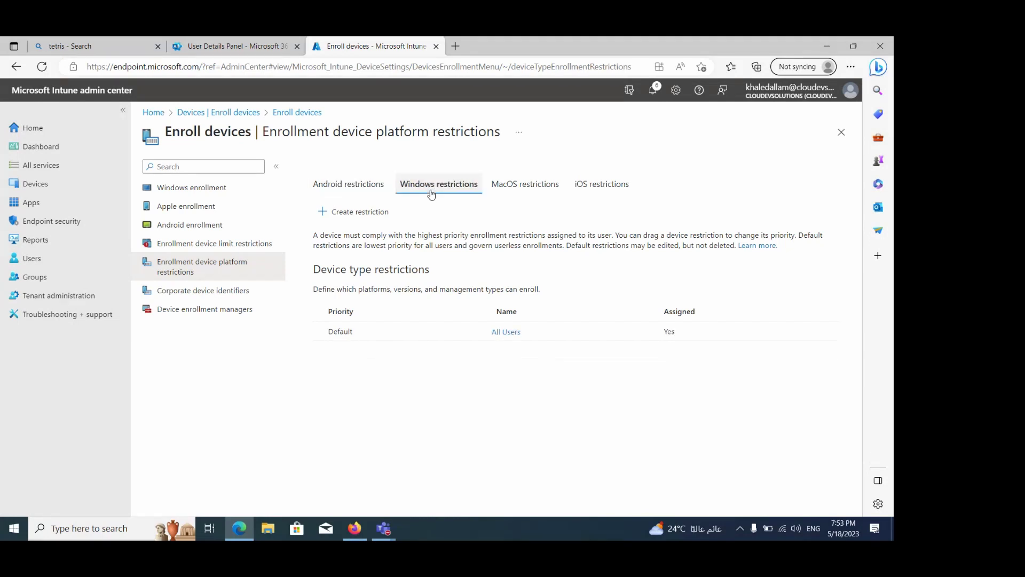
click(378, 212)
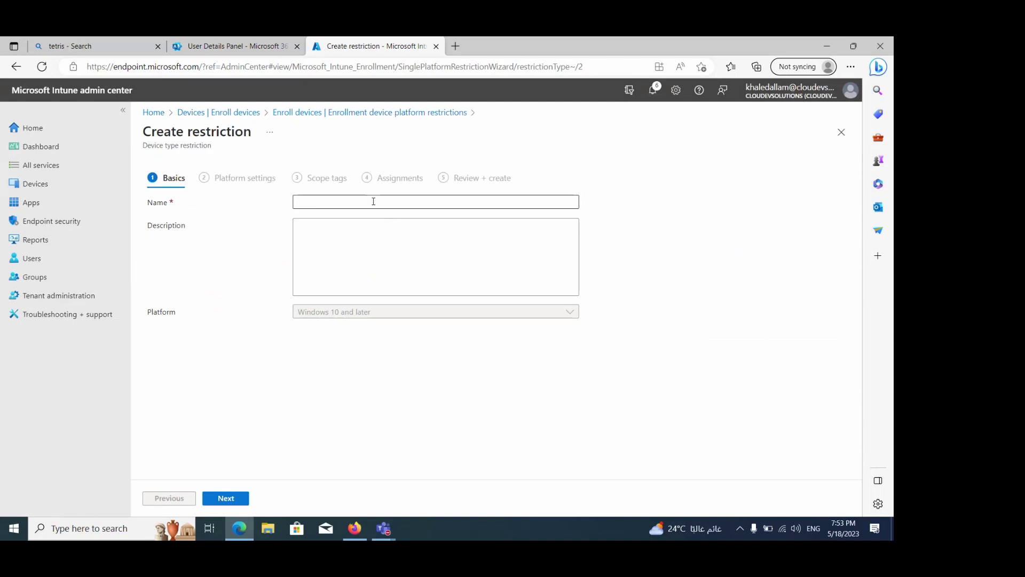
click(373, 201)
text(t)
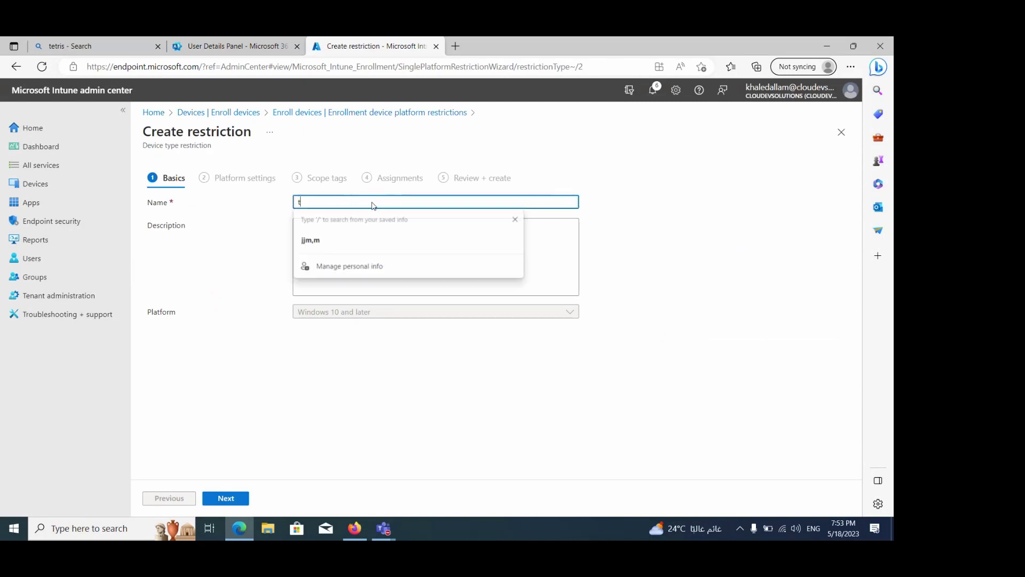
text(est2)
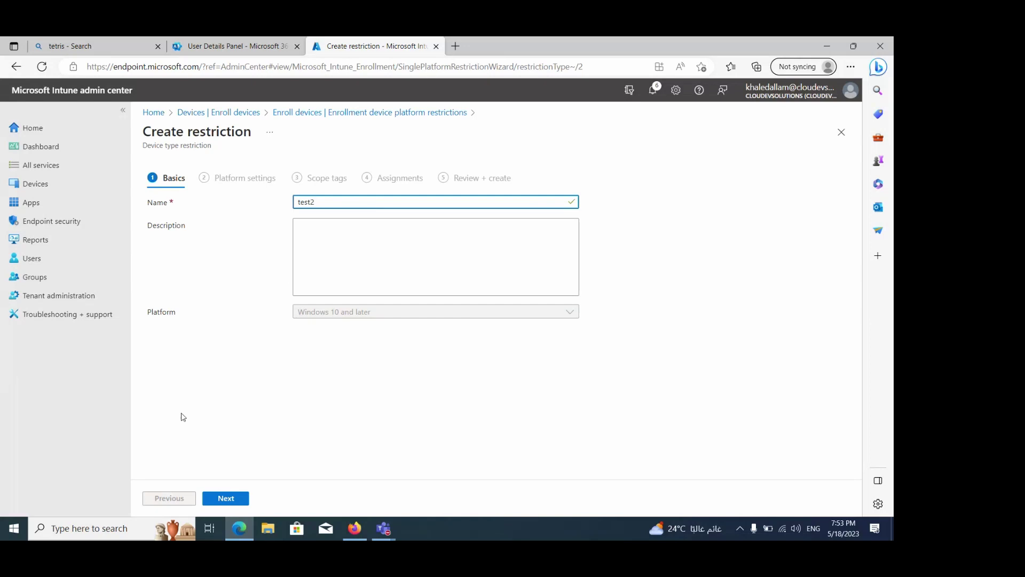
click(226, 497)
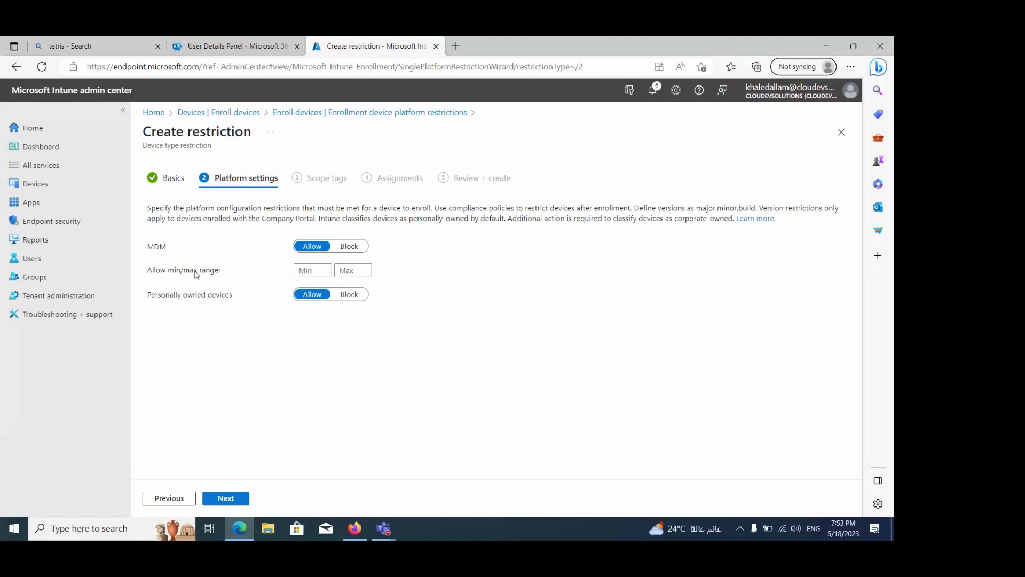
Set Windows personally owned devices to Block and MDM enrollment to Block
click(308, 270)
click(352, 275)
click(349, 295)
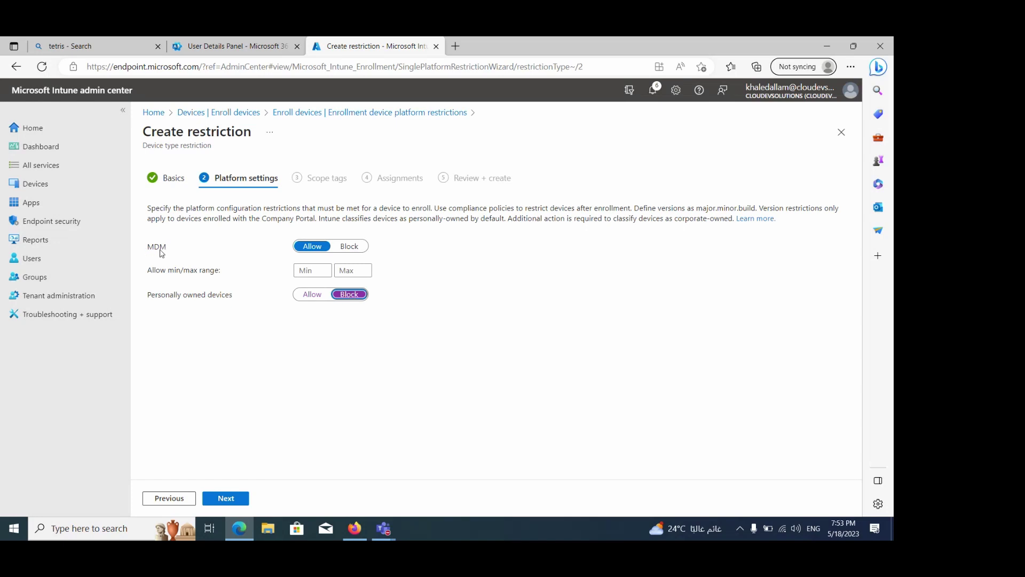
click(349, 249)
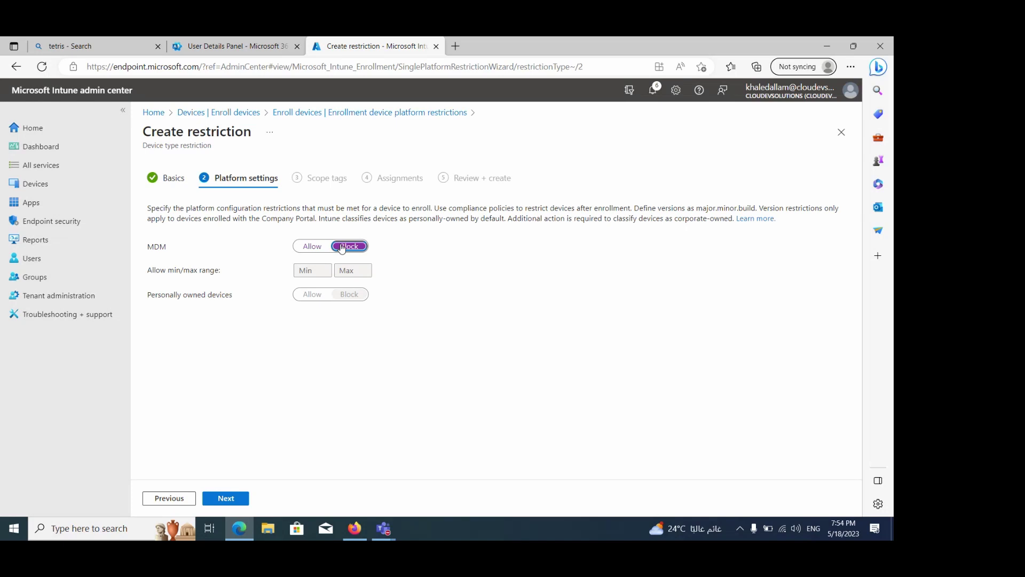
Switch Windows MDM back to Allow, keeping personally owned devices blocked, after reviewing the description
click(312, 247)
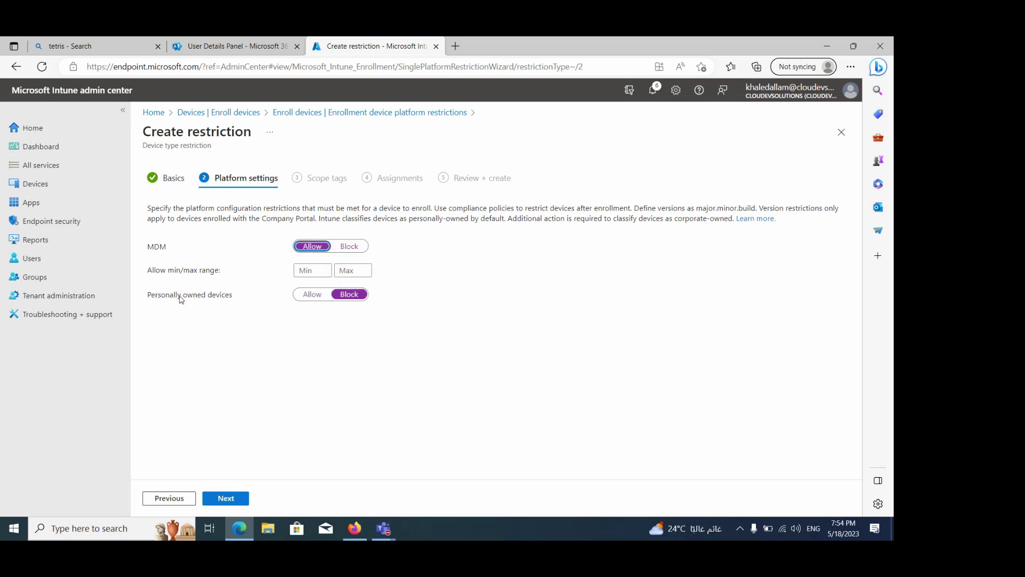
drag(155, 207, 293, 207)
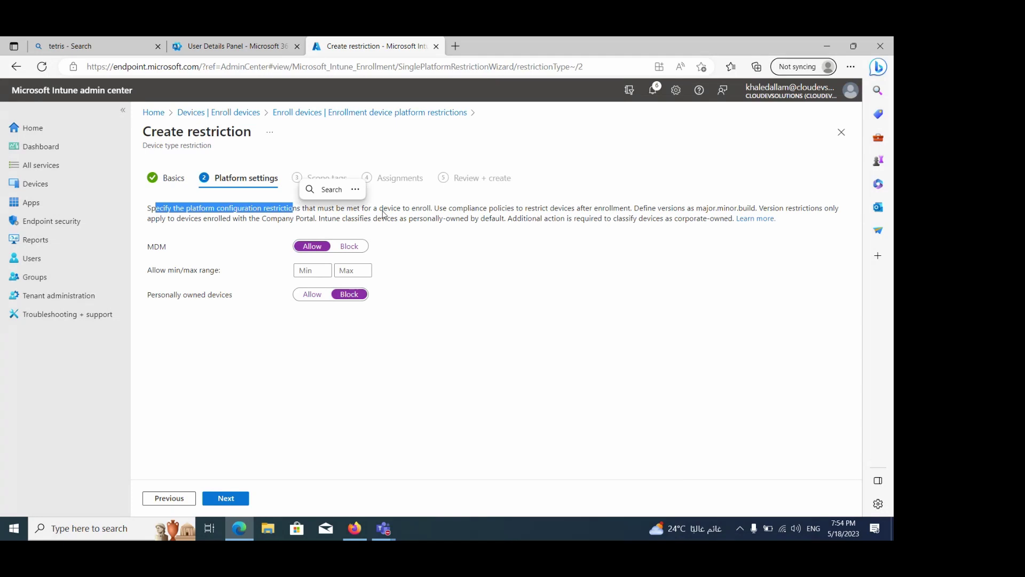
click(328, 218)
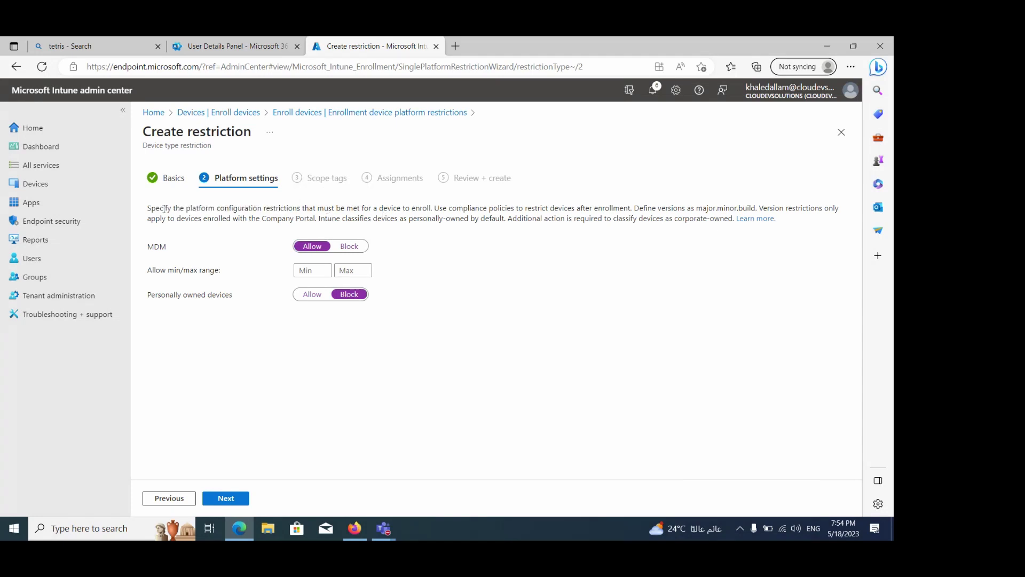
drag(162, 208, 433, 213)
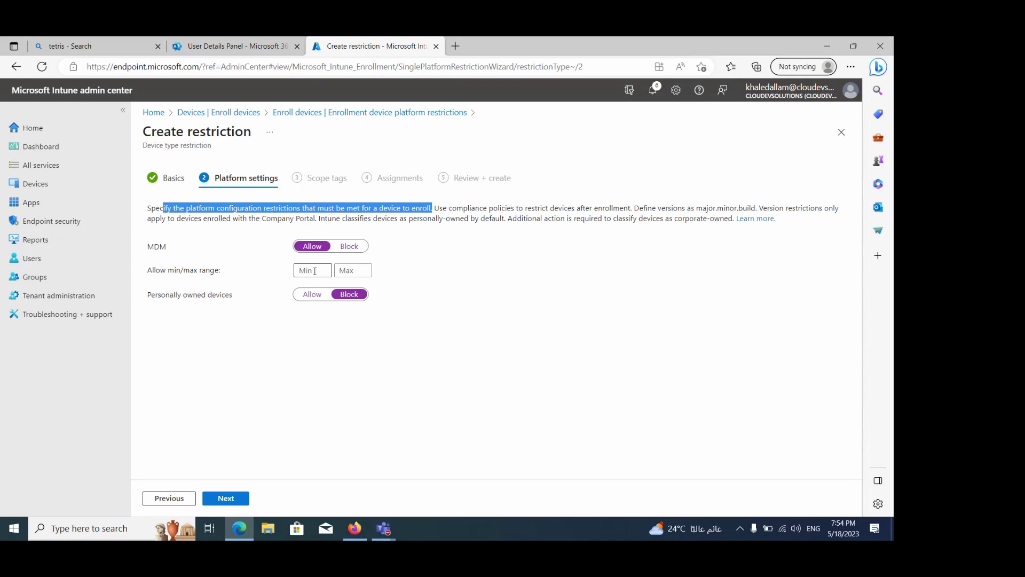
click(457, 209)
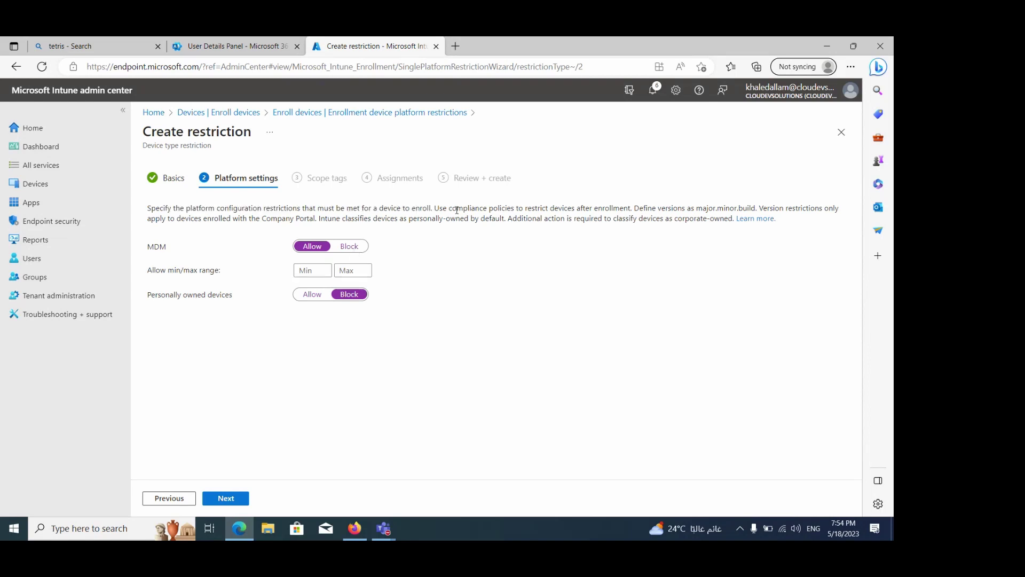
drag(457, 209, 549, 210)
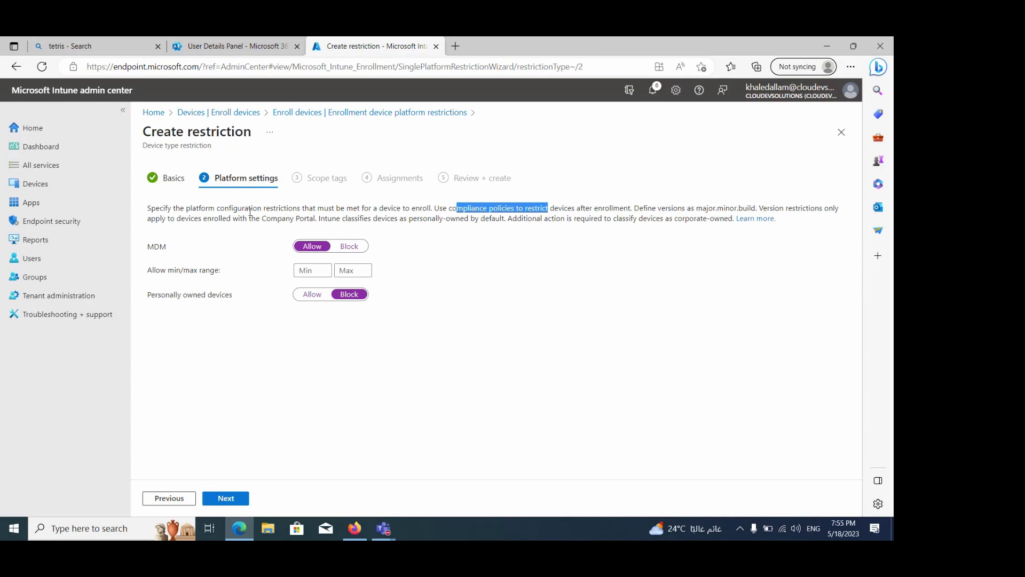
drag(328, 219, 533, 216)
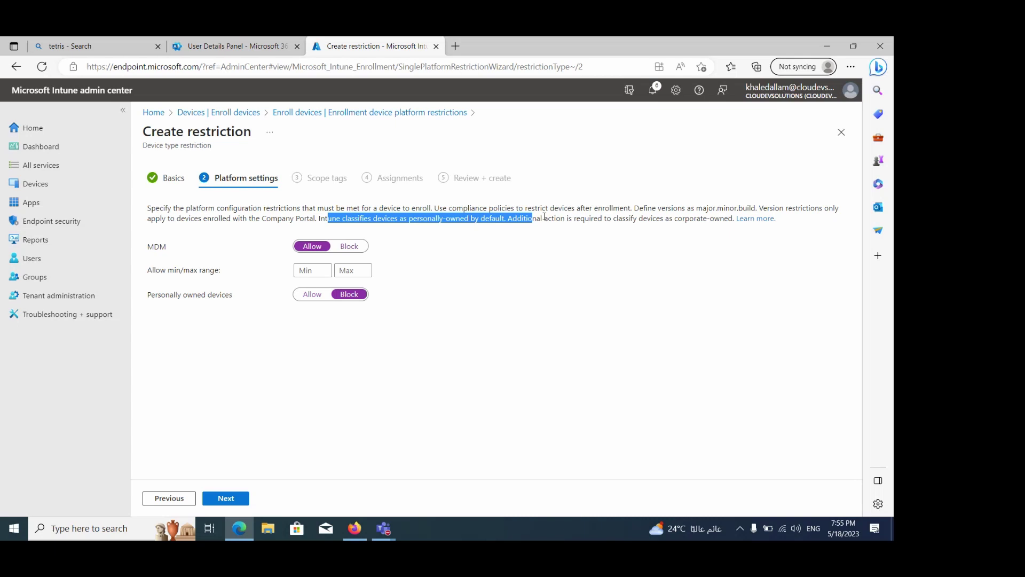
drag(536, 218, 731, 224)
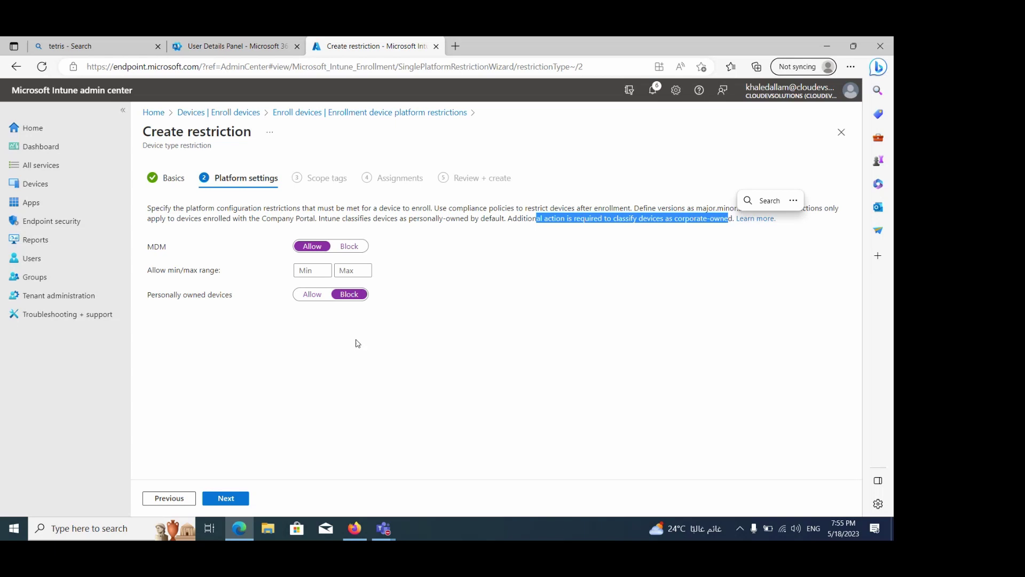
click(226, 501)
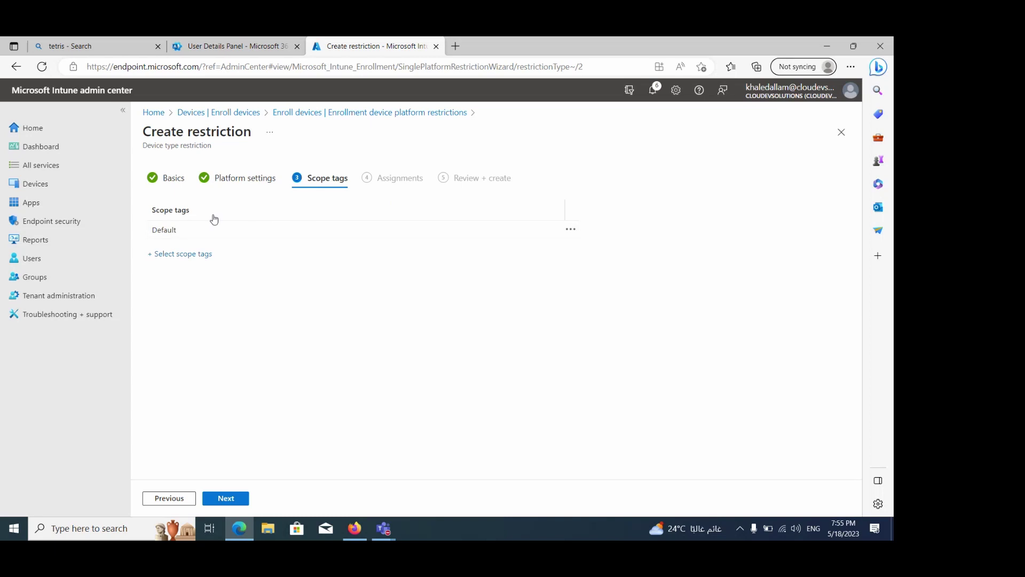
On the Assignments page, add Cairo Site as an included group for test2
click(238, 503)
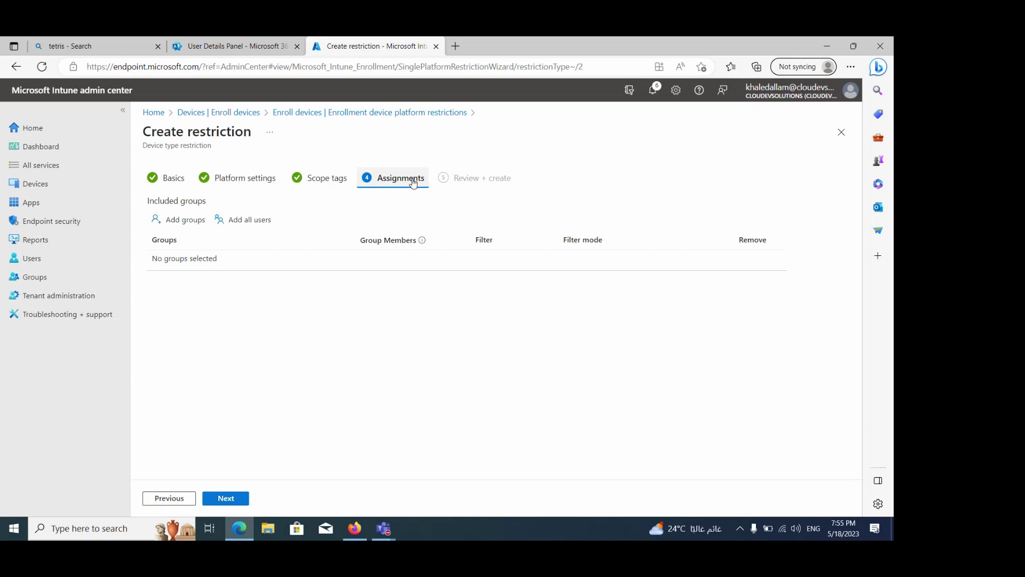
click(198, 224)
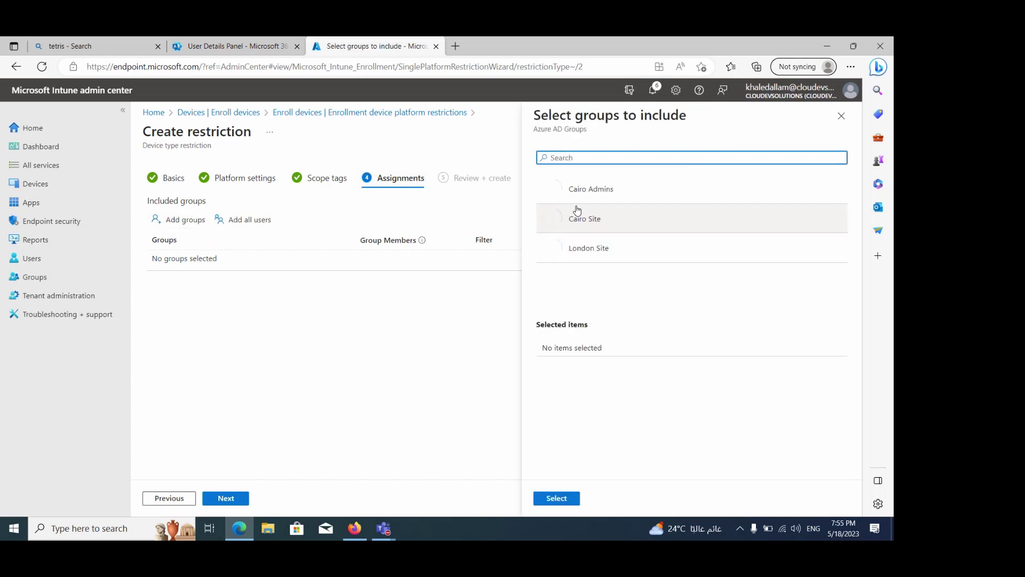
click(602, 223)
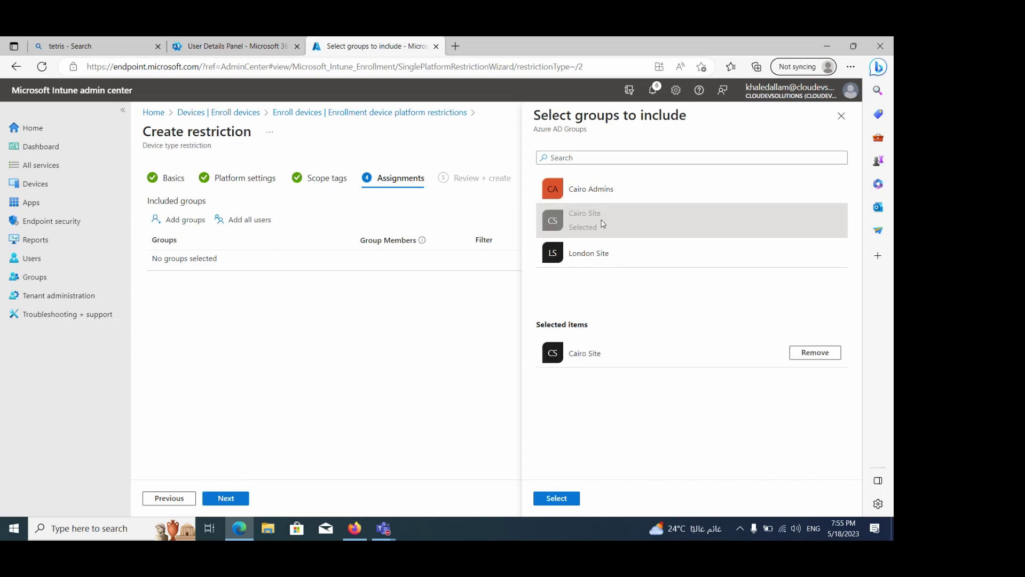
click(556, 497)
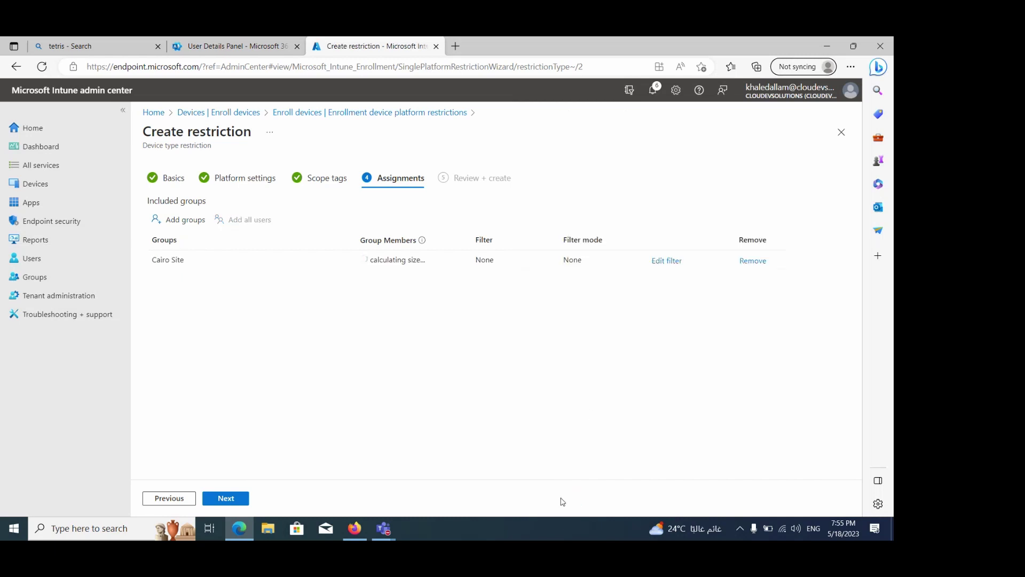
click(227, 46)
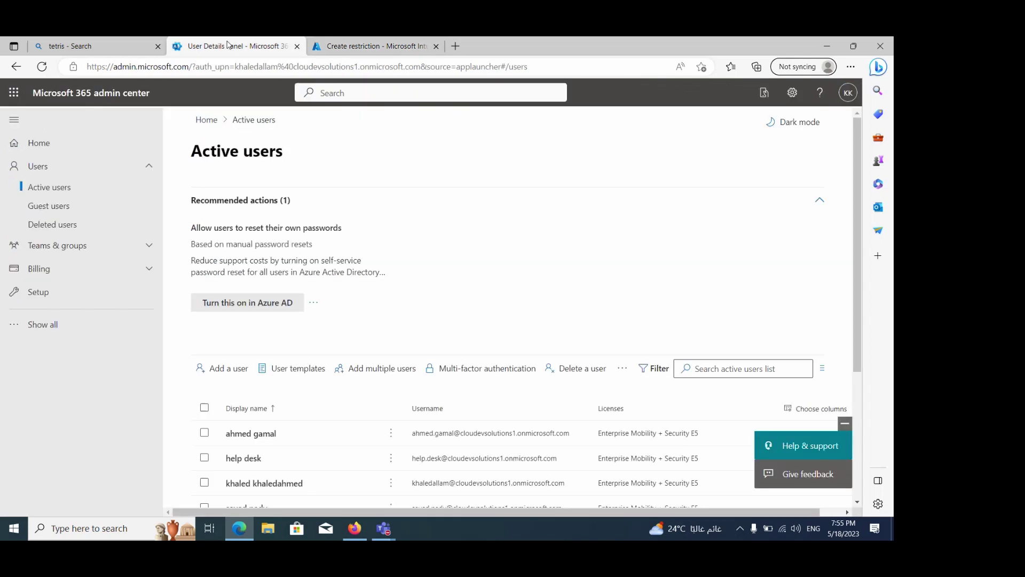
click(262, 436)
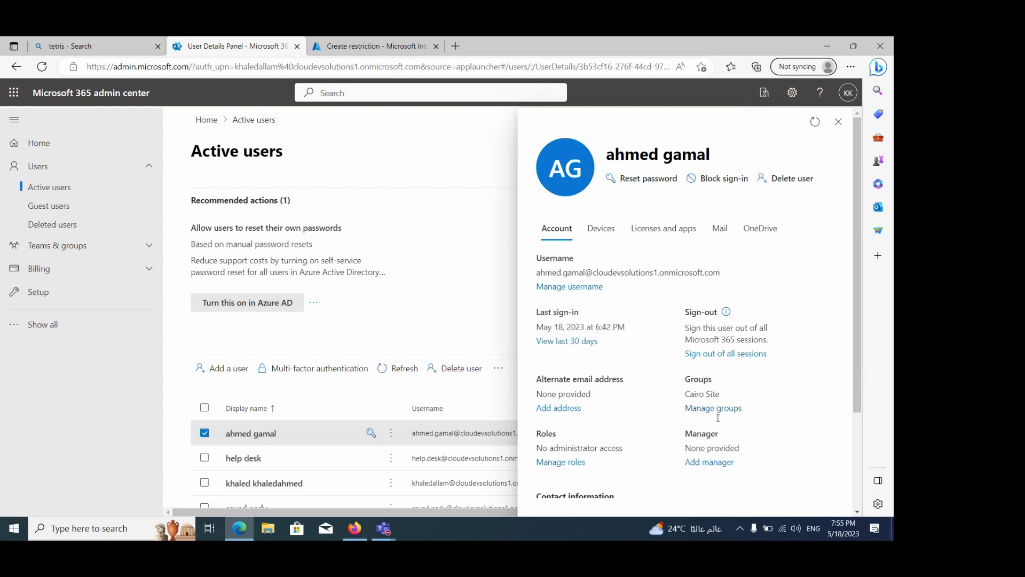
drag(859, 308, 859, 377)
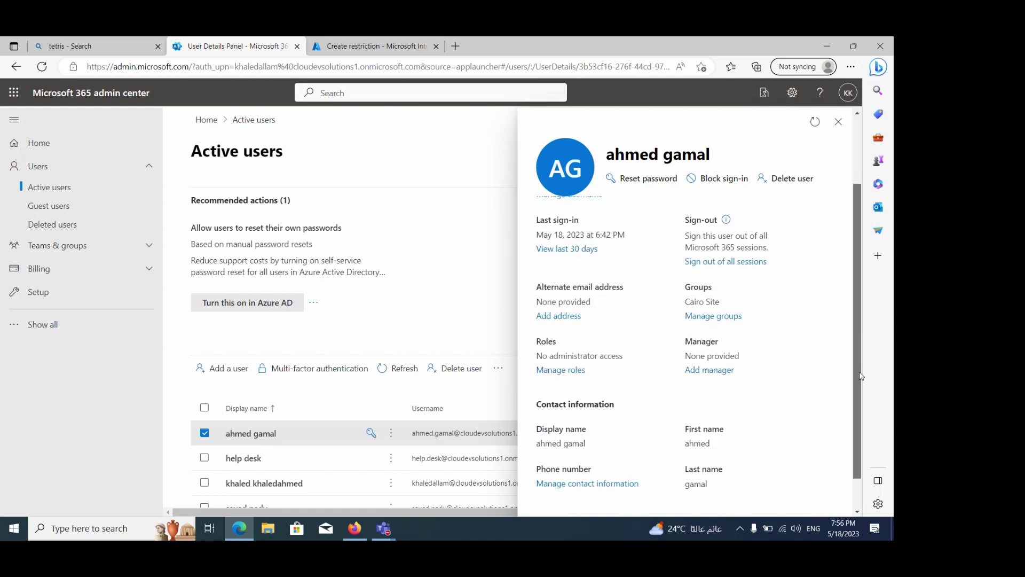
drag(689, 301, 720, 302)
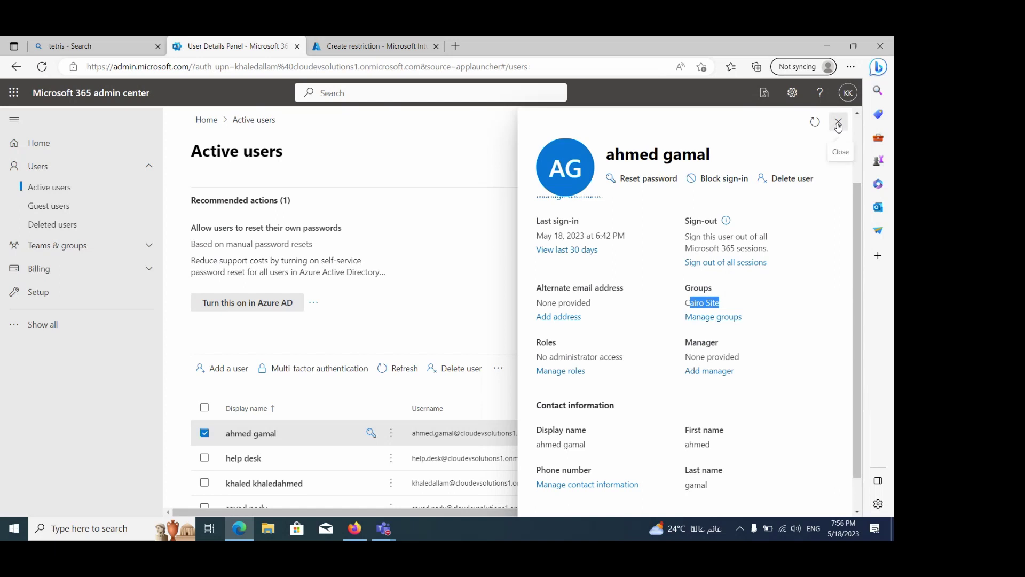
click(838, 124)
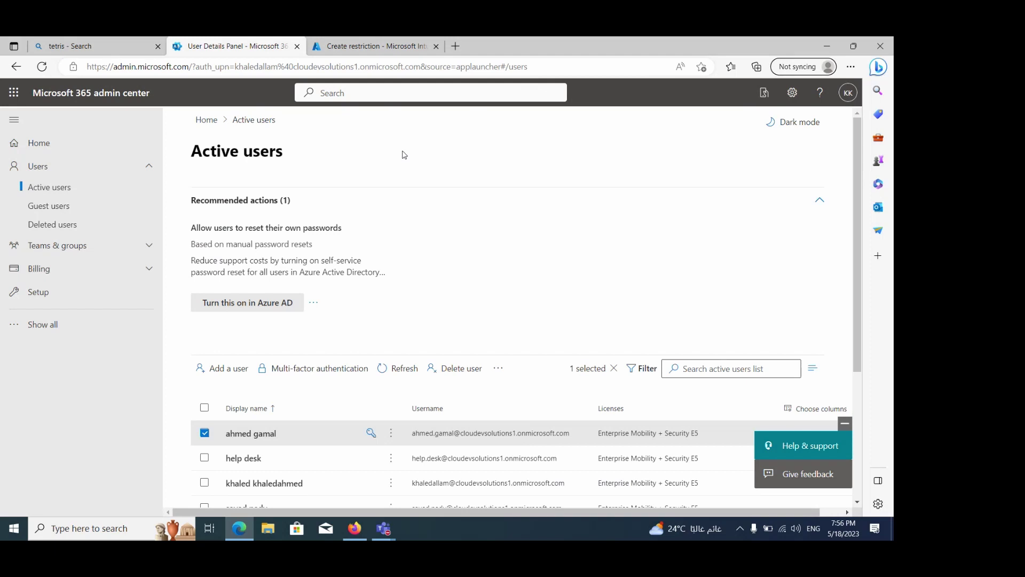
click(374, 46)
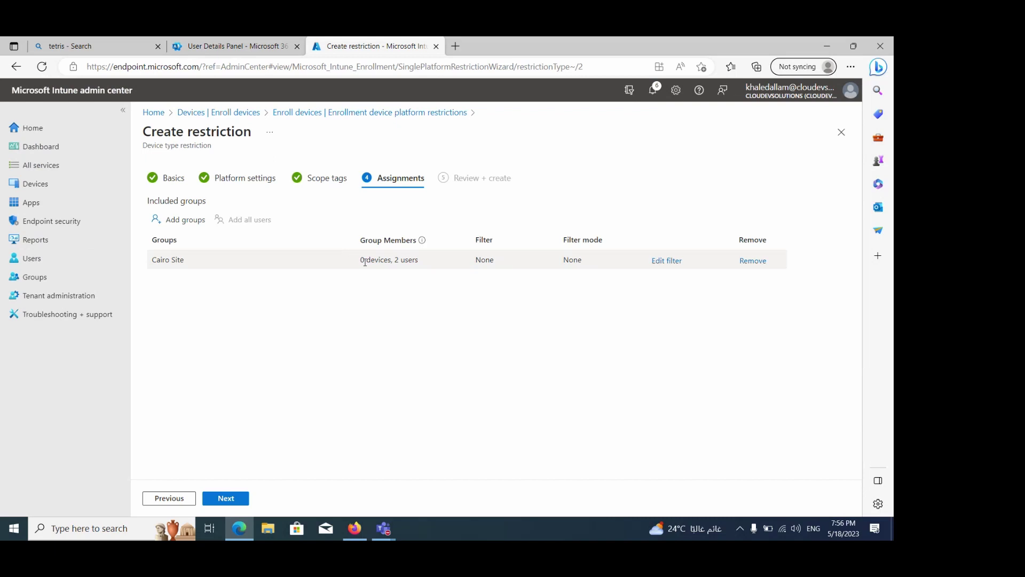
Go to Settings > Accounts > Access work or school and start Connect
key(super)
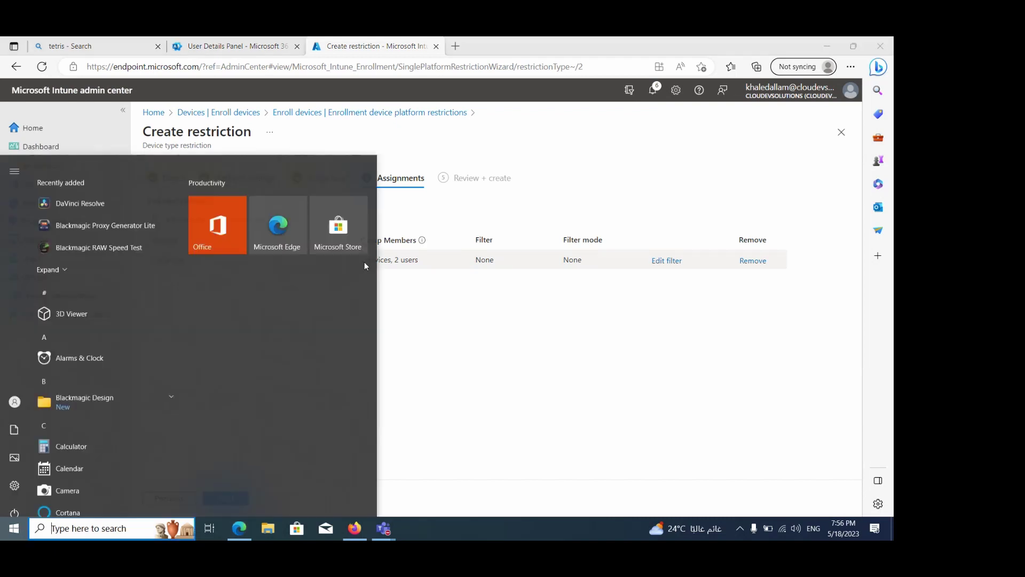
click(13, 474)
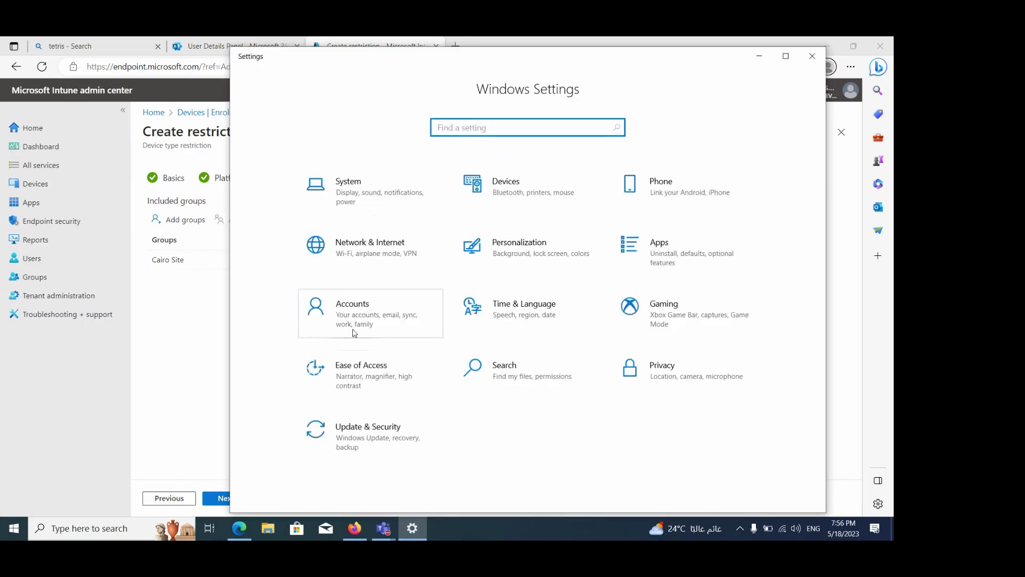
click(353, 325)
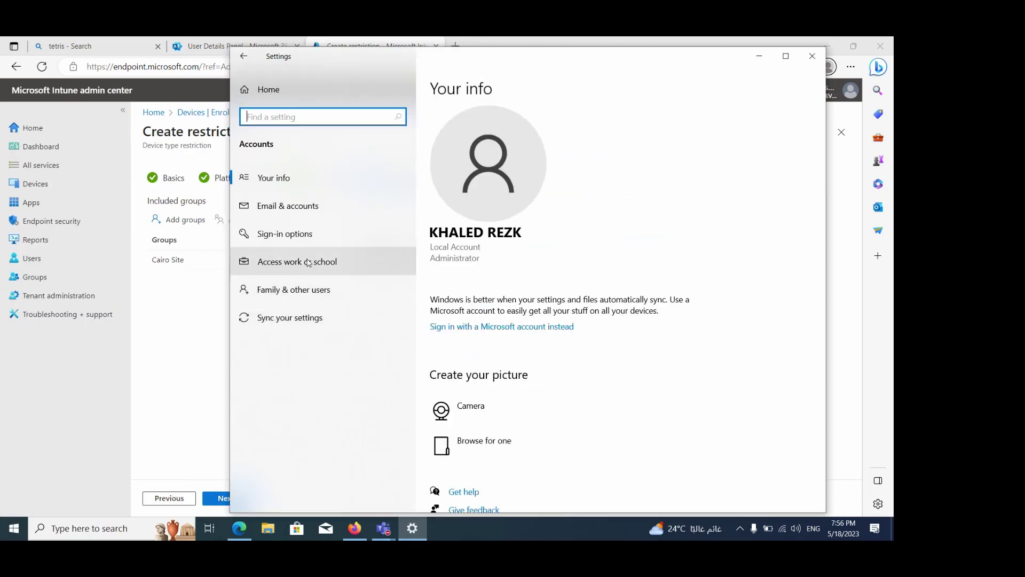
click(308, 265)
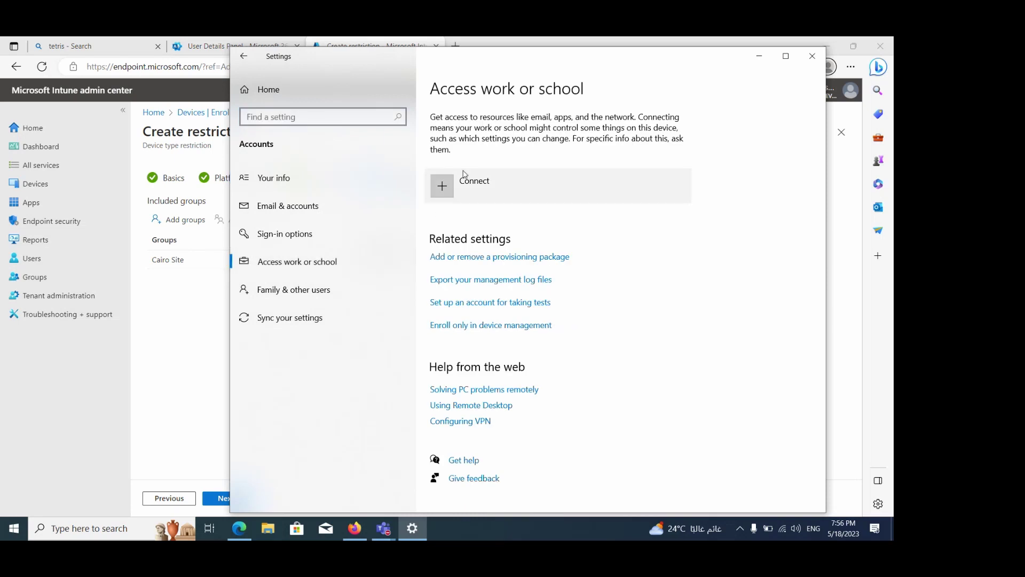
click(447, 187)
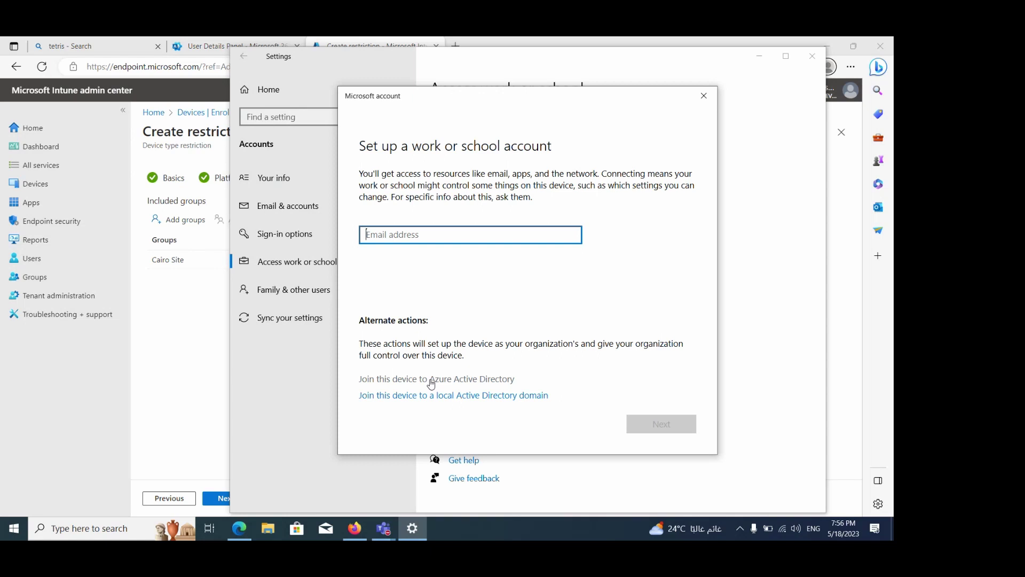
Join the device to Azure Active Directory using the Cairo Site user's work e-mail and password
click(431, 380)
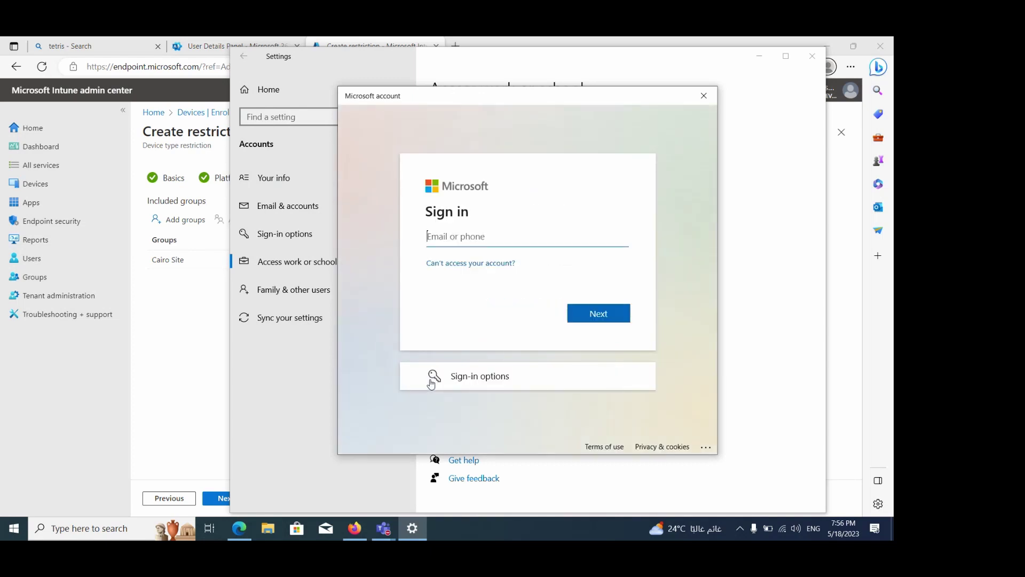
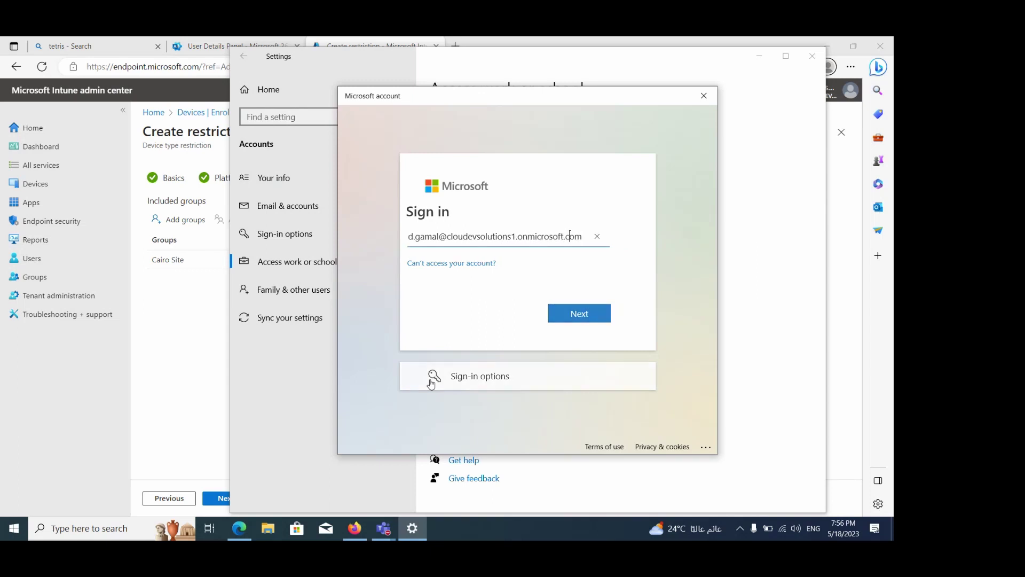
key(Return)
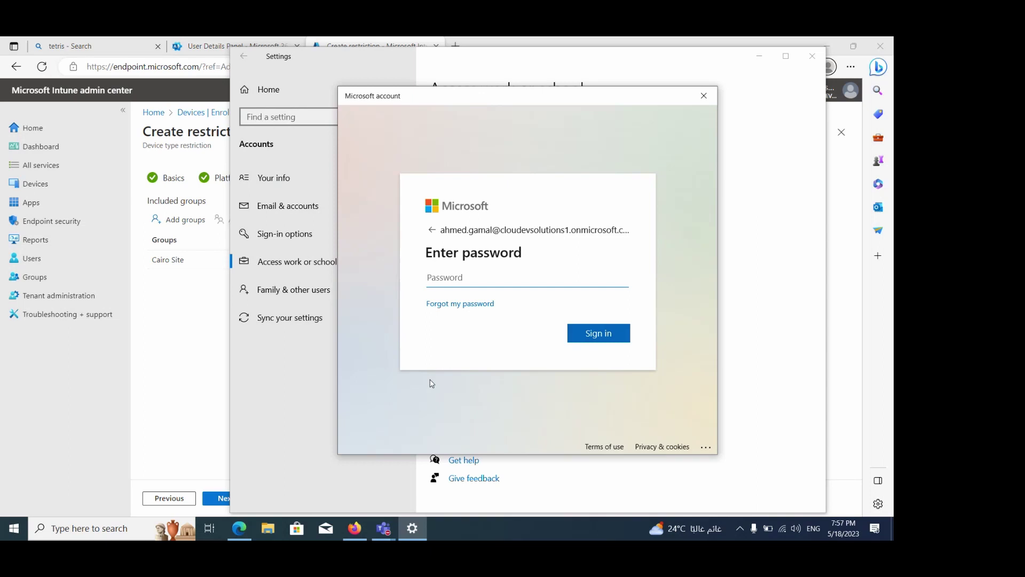
key(ctrl+v)
click(598, 333)
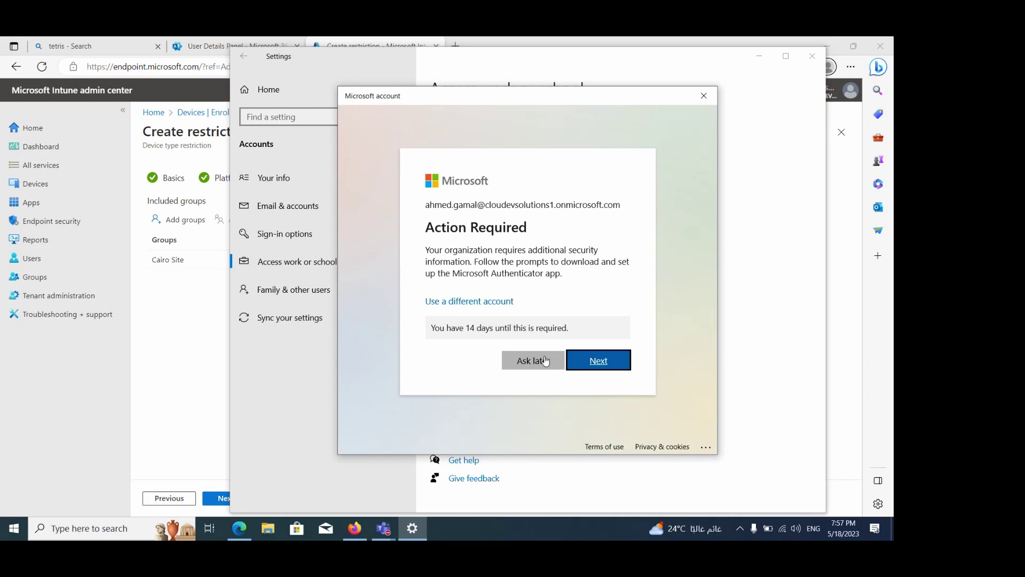
Skip the Authenticator setup with Ask later and confirm joining the organization
click(545, 362)
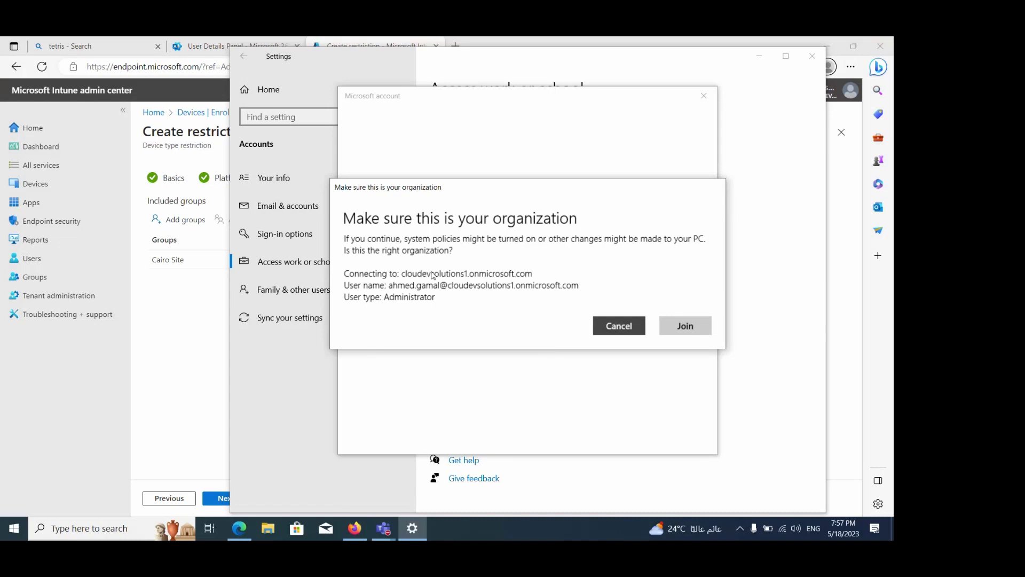
click(687, 330)
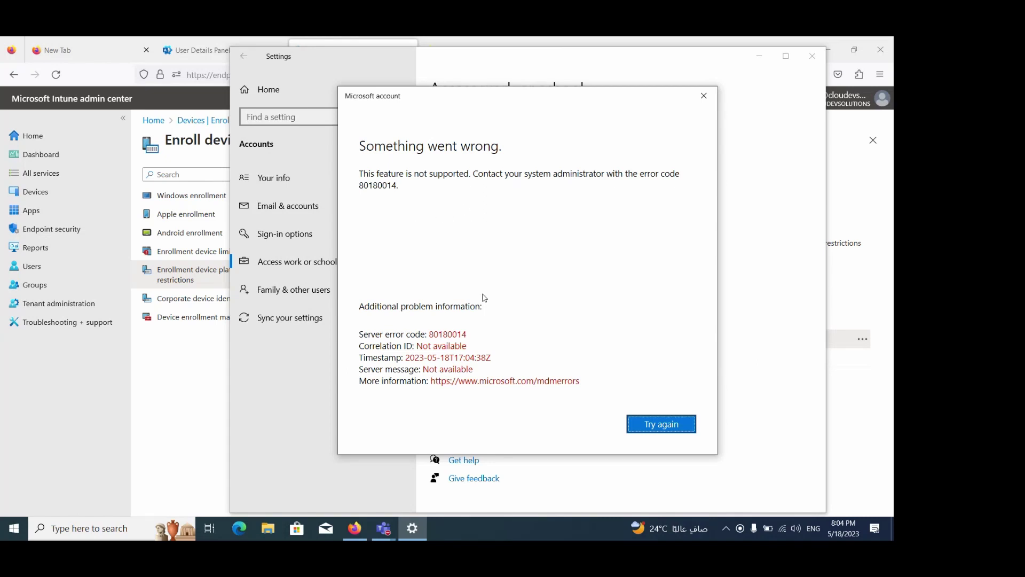
Back in the browser, view test2's Properties and select part of the Cairo Site group name
click(193, 400)
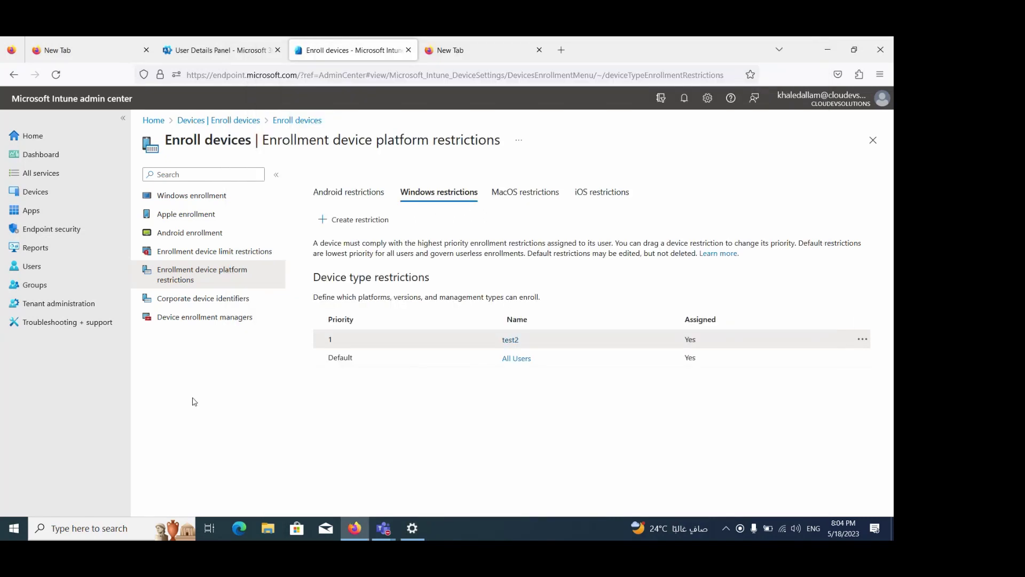
click(510, 340)
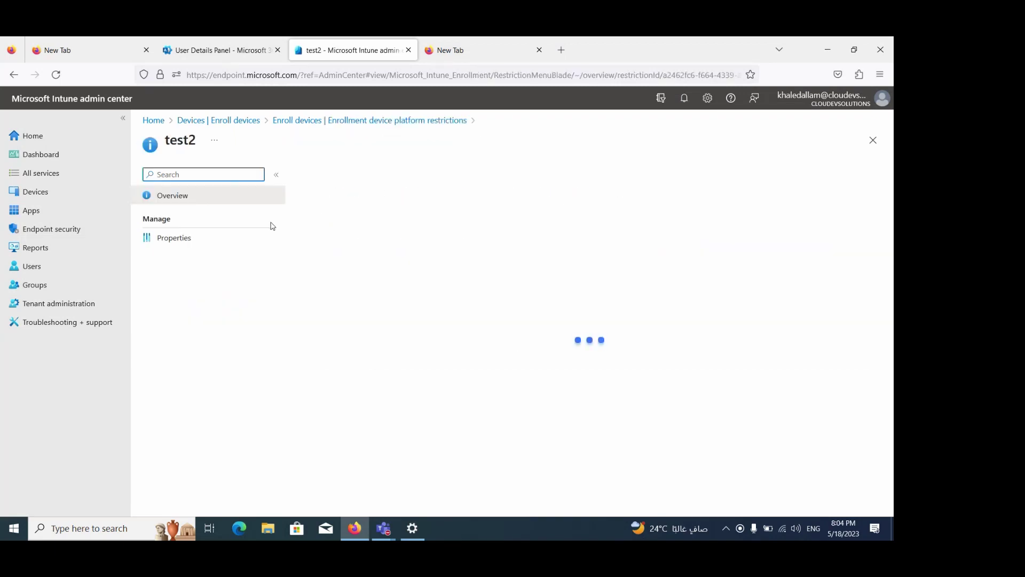
click(171, 239)
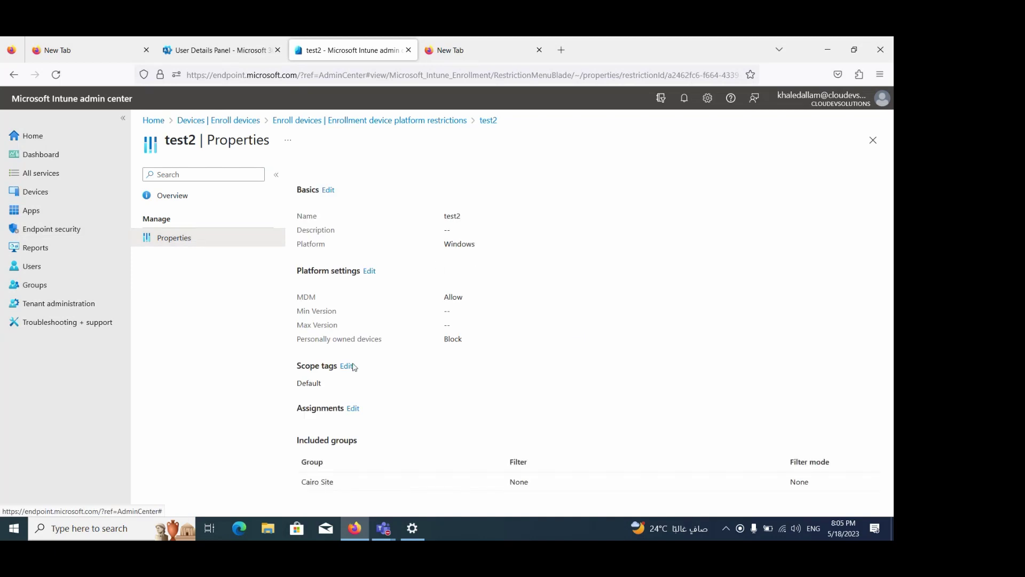
drag(310, 483, 333, 482)
right_click(333, 482)
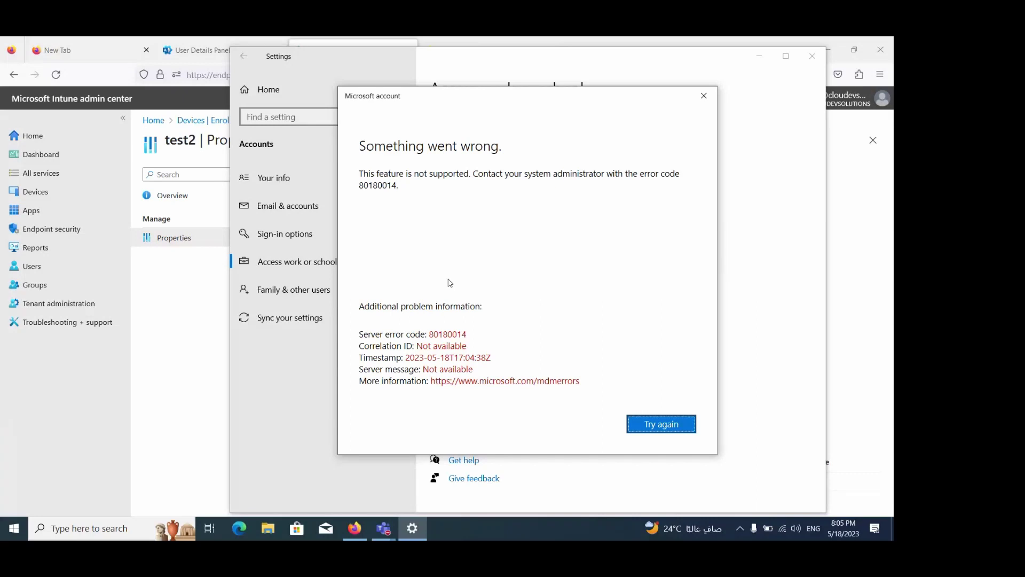
Go to Devices > Monitor > Enrollment failures and load the failure list
click(57, 199)
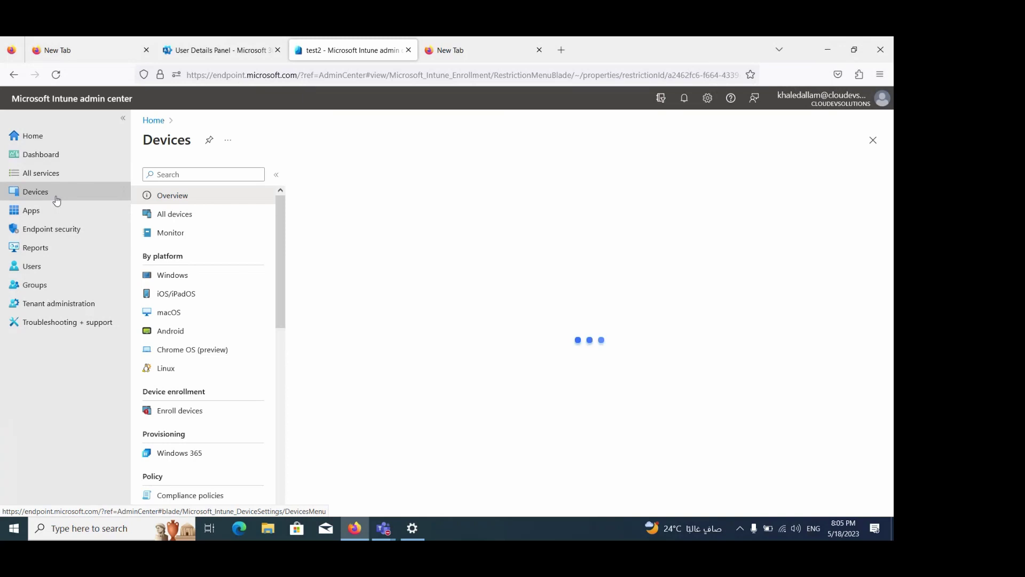
scroll(252, 241, down, 3)
scroll(278, 267, up, 2)
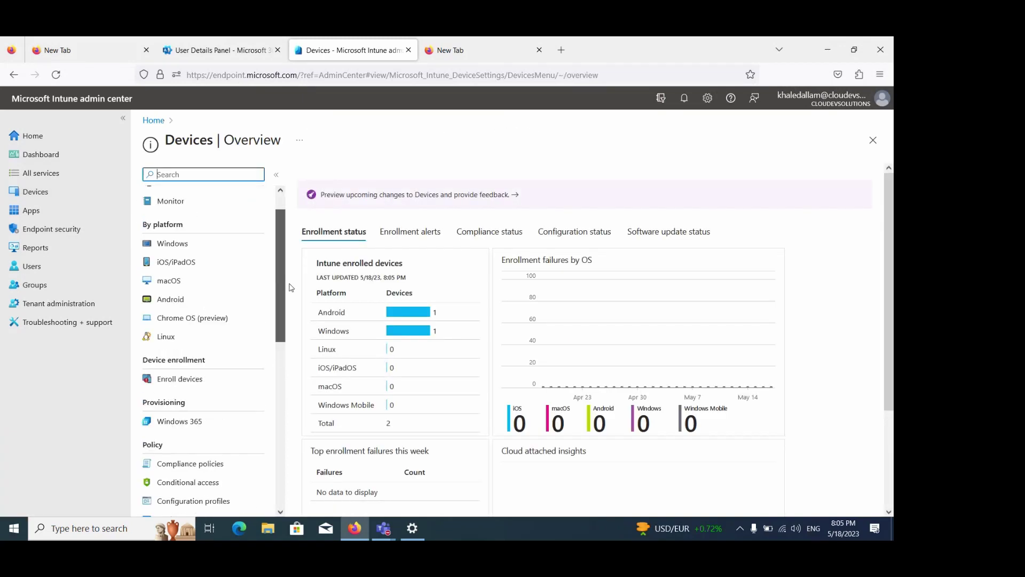
scroll(251, 267, up, 1)
click(192, 219)
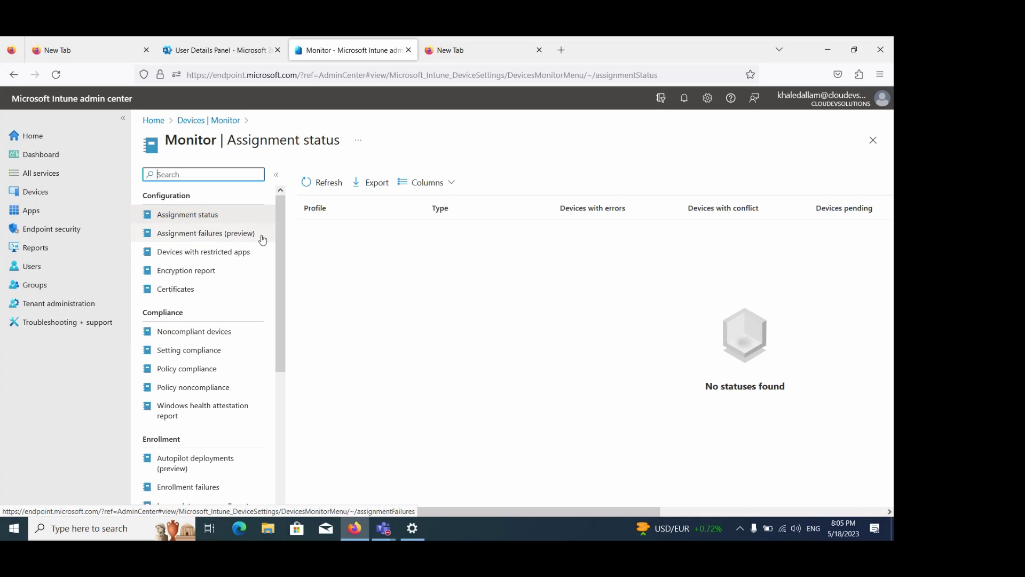
drag(281, 240, 281, 317)
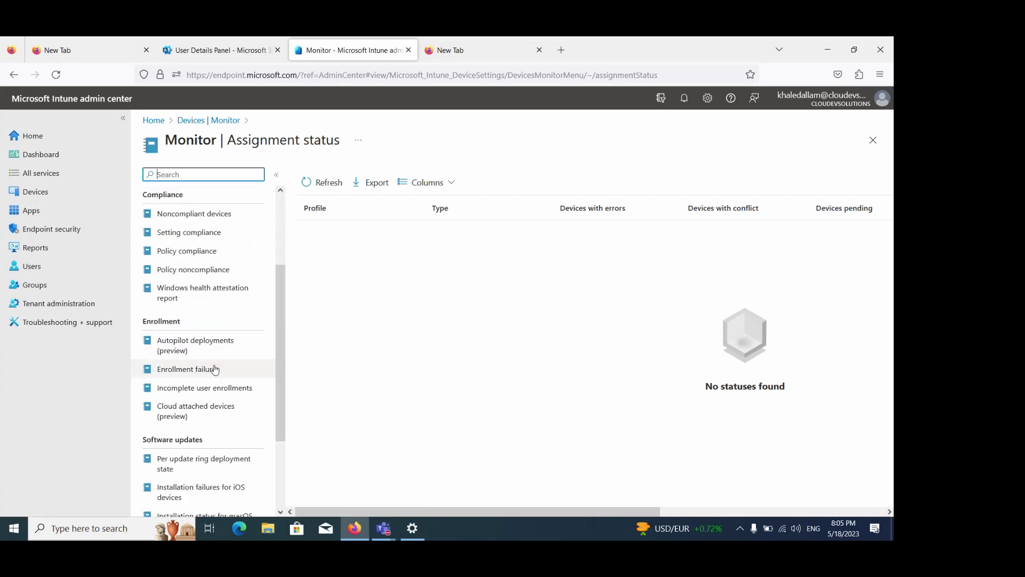
click(211, 371)
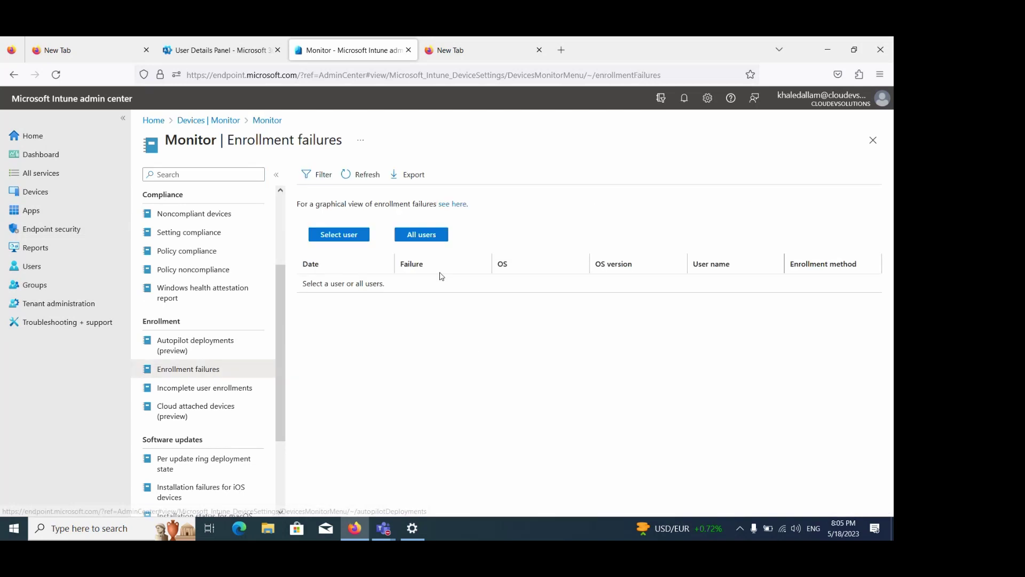
click(365, 175)
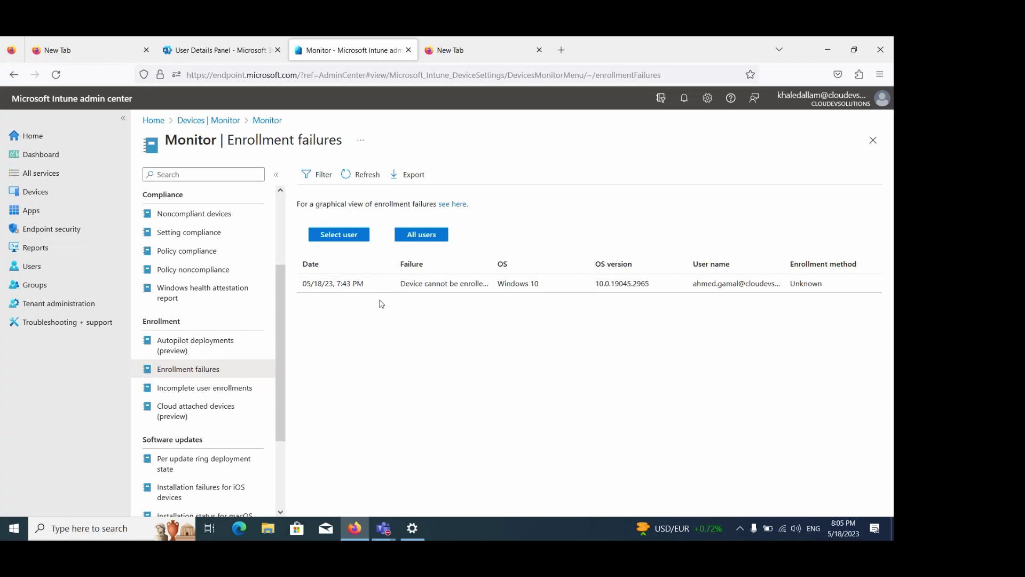
click(455, 291)
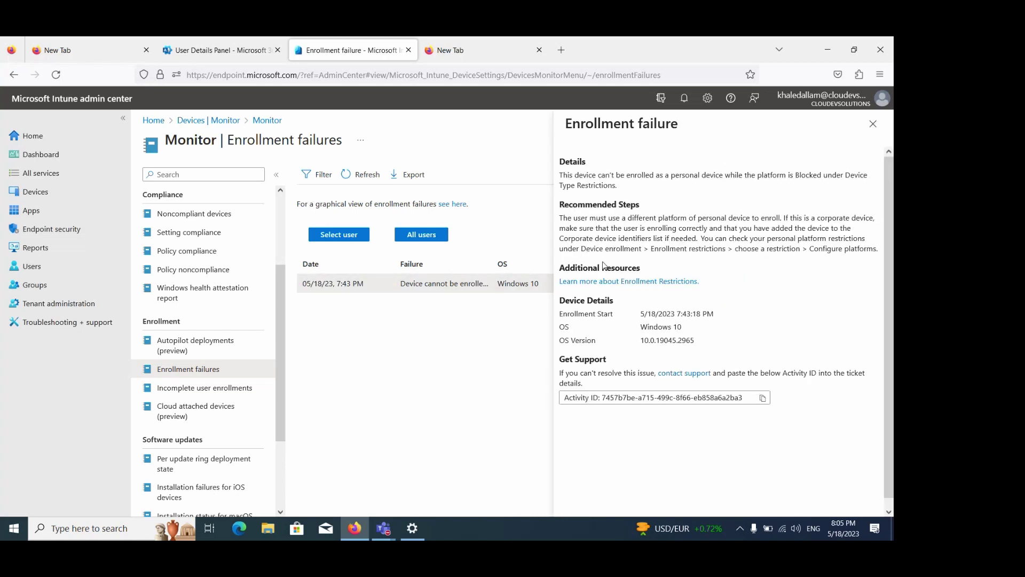
drag(575, 216, 737, 248)
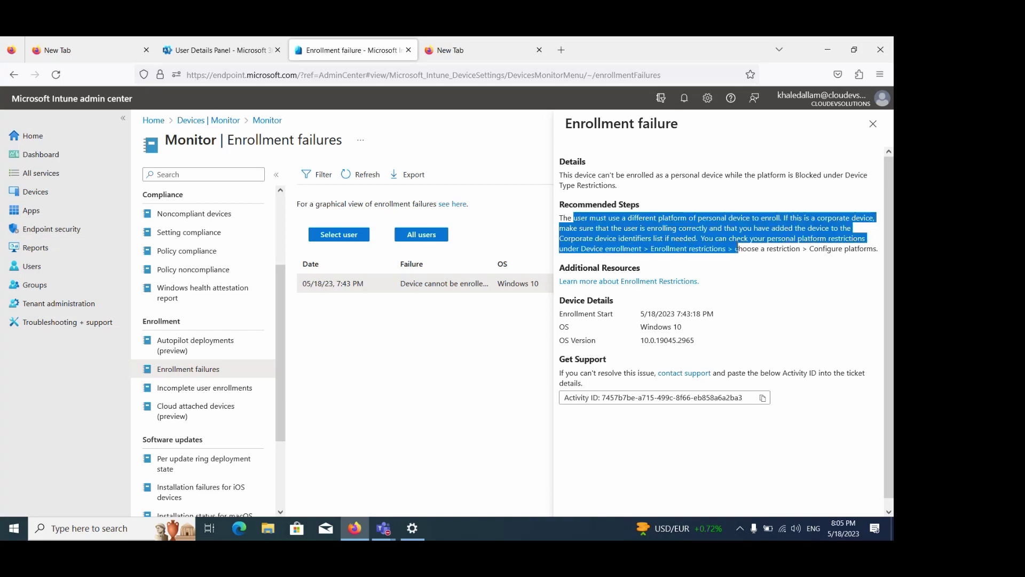
click(581, 174)
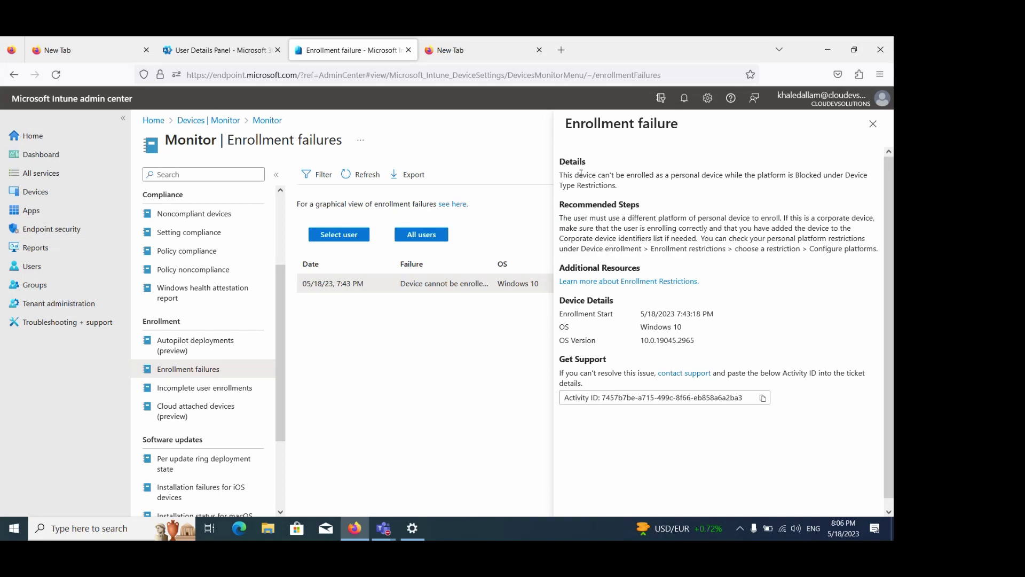
drag(580, 174, 868, 190)
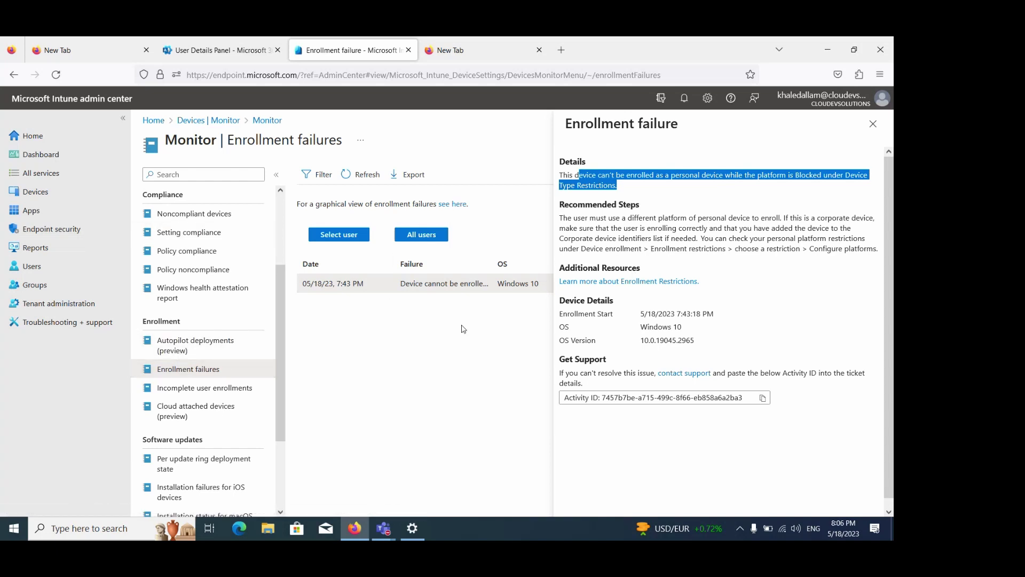
click(873, 124)
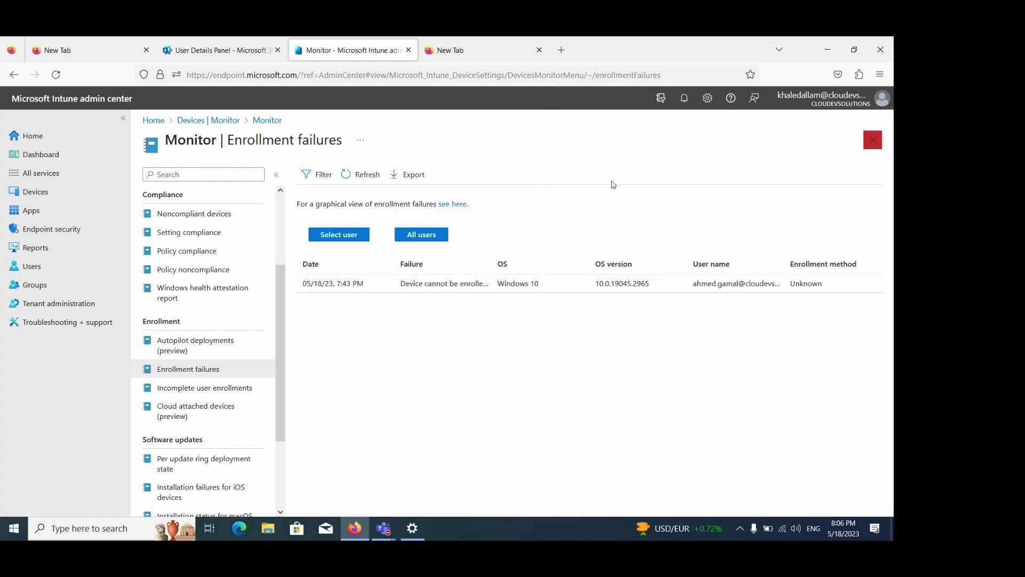
Close Monitor, open Corporate device identifiers > Add > Enter manually, and expand the identifier types
click(873, 141)
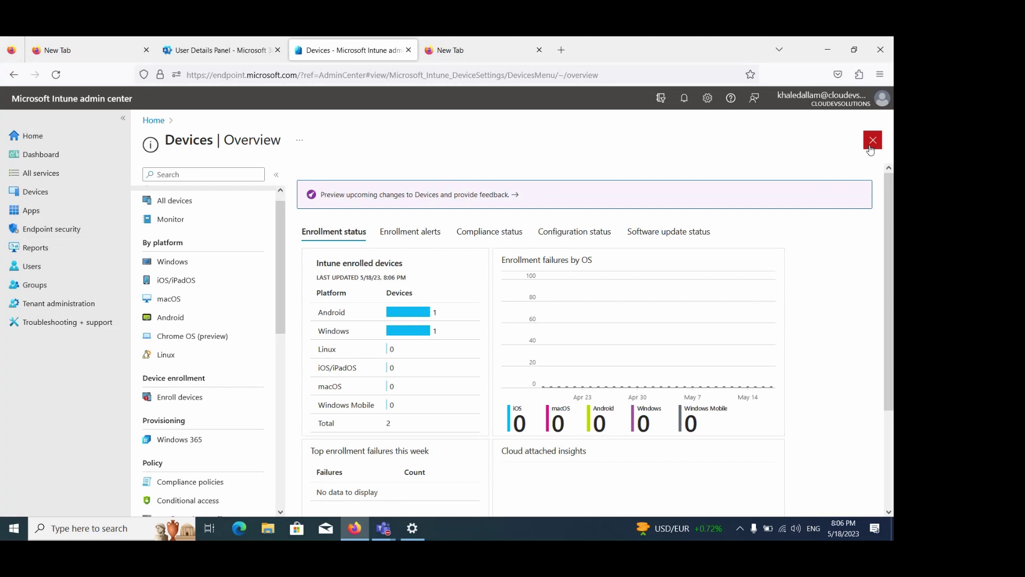
click(180, 398)
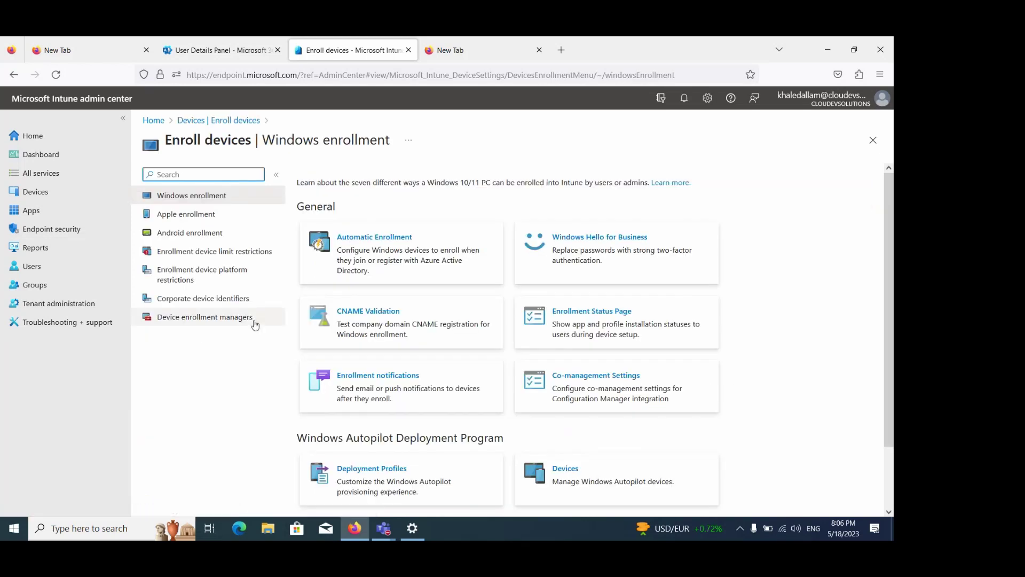
click(181, 304)
click(319, 180)
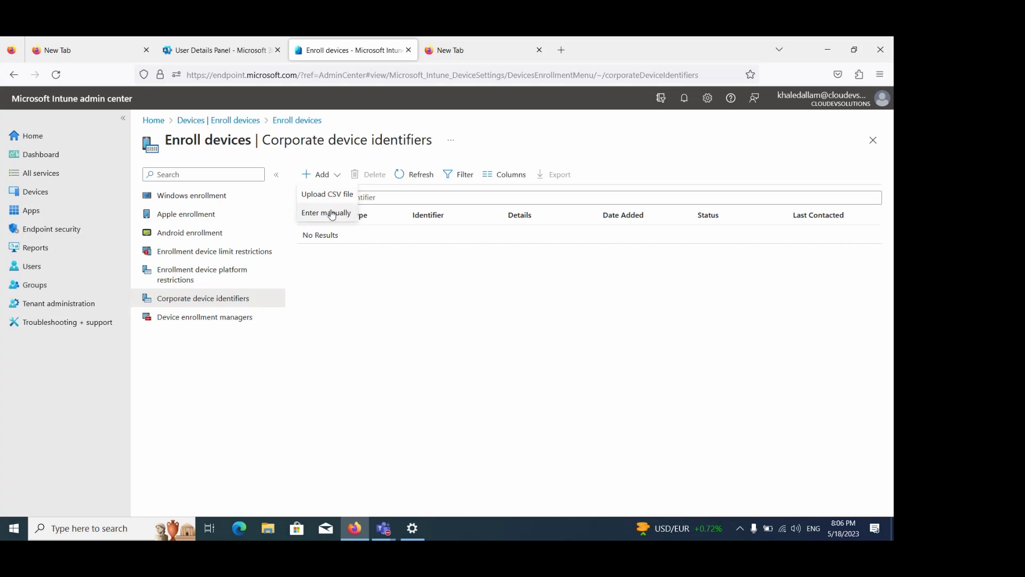
click(328, 212)
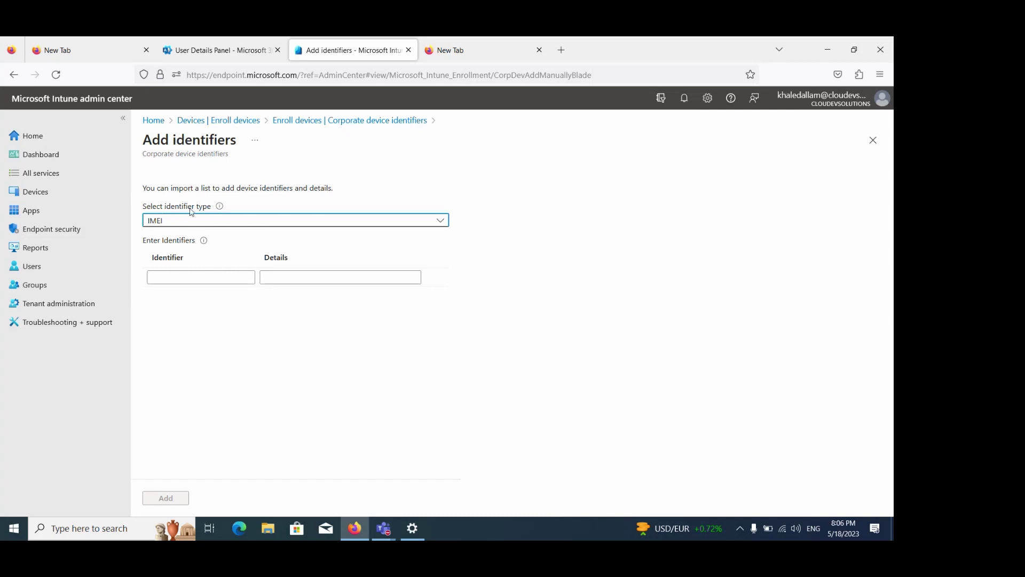
click(218, 225)
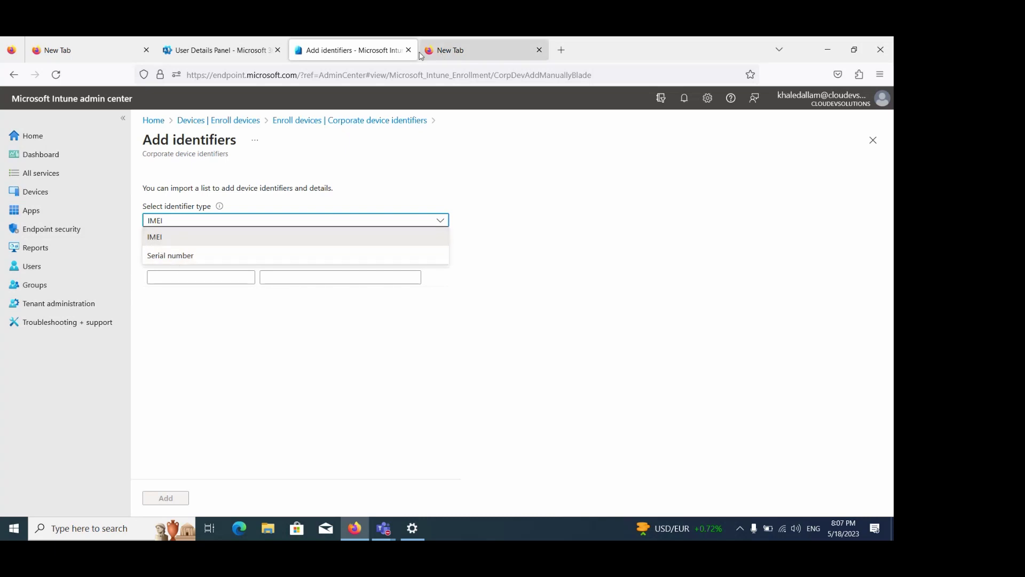
Google 'IMEI' in the new tab and preview the first image result
click(476, 40)
click(454, 73)
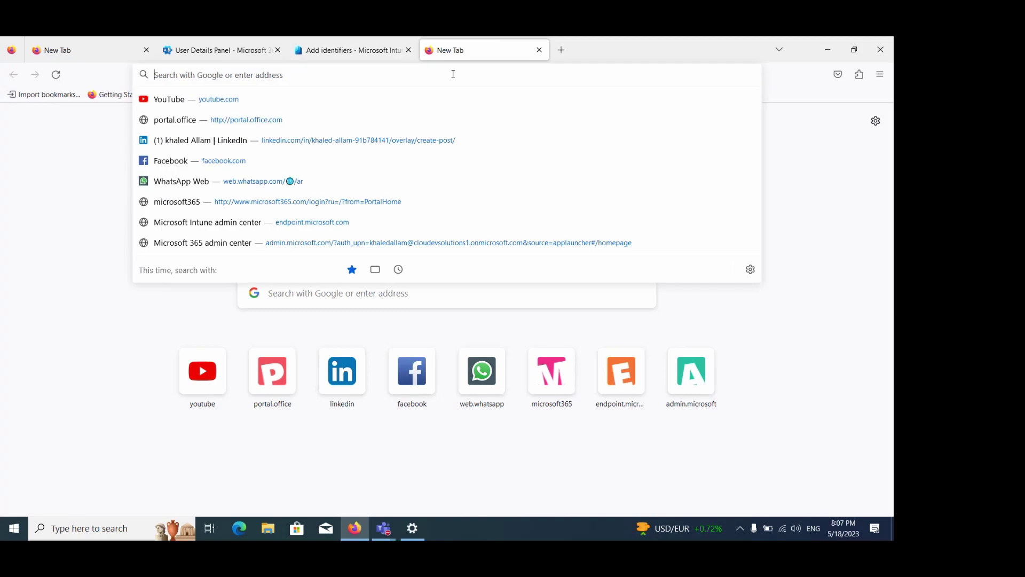
text(IMEI)
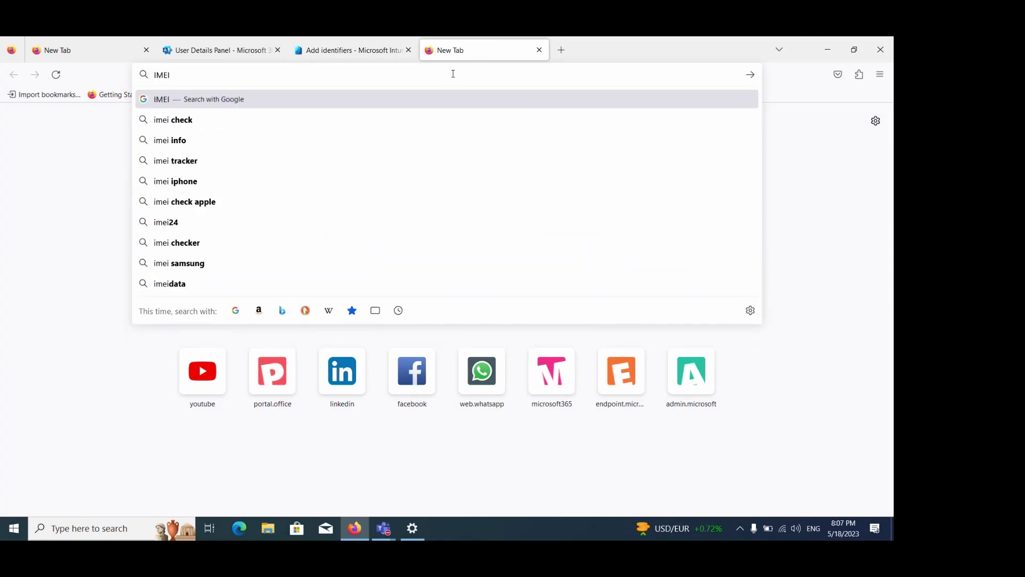
key(Return)
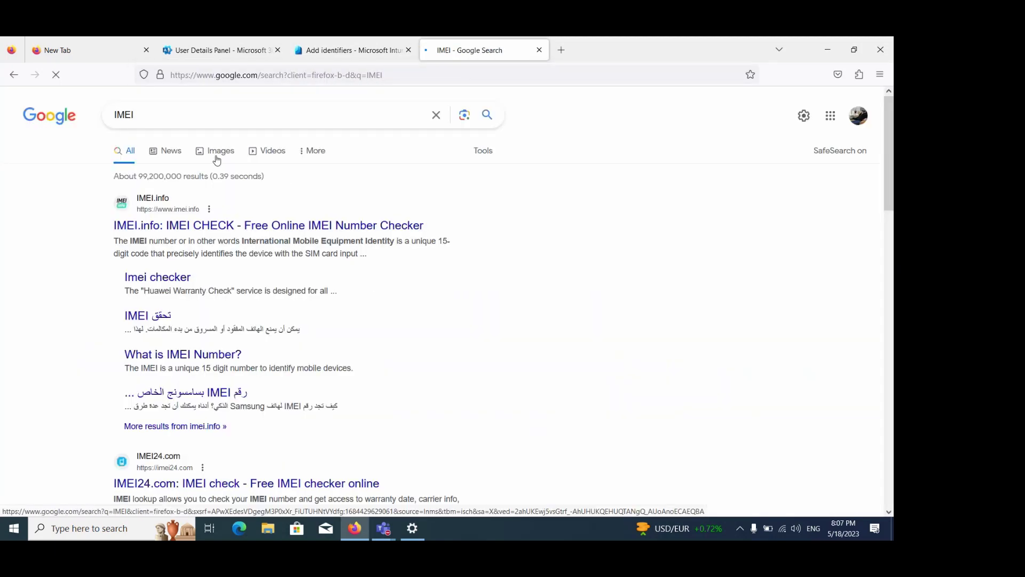
click(217, 159)
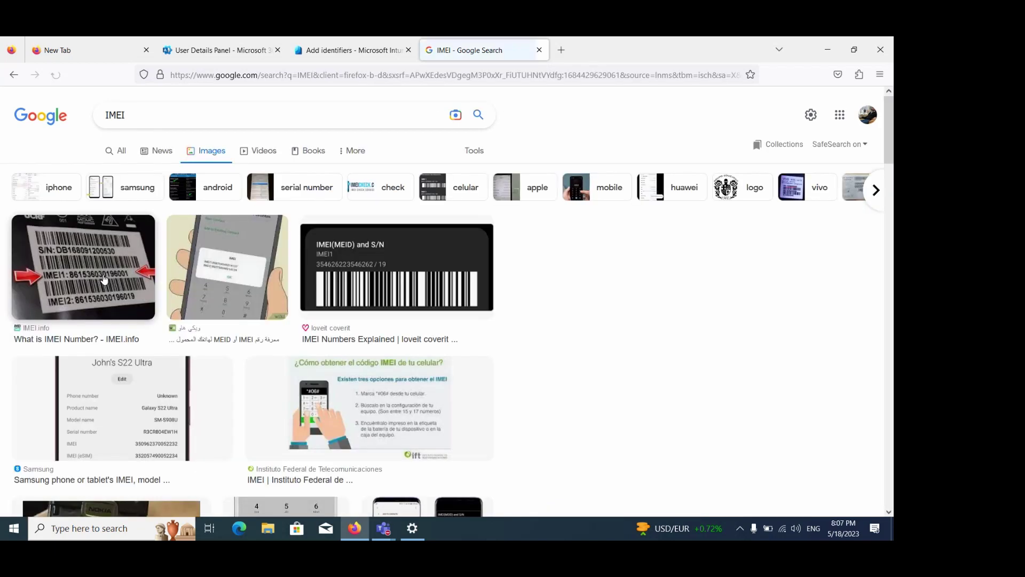
click(105, 279)
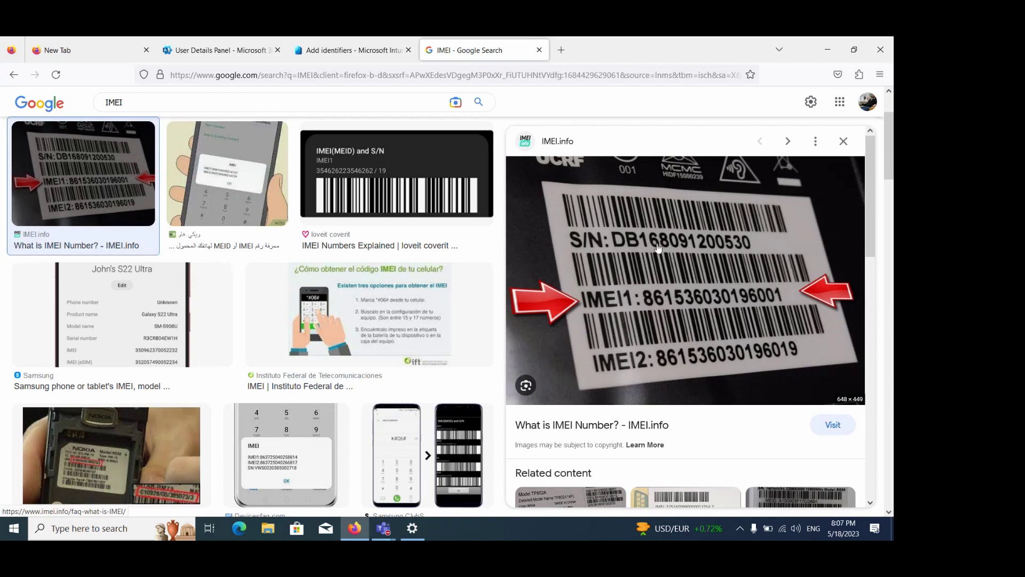
Return to the Add identifiers tab and close the blade without adding identifiers
click(368, 47)
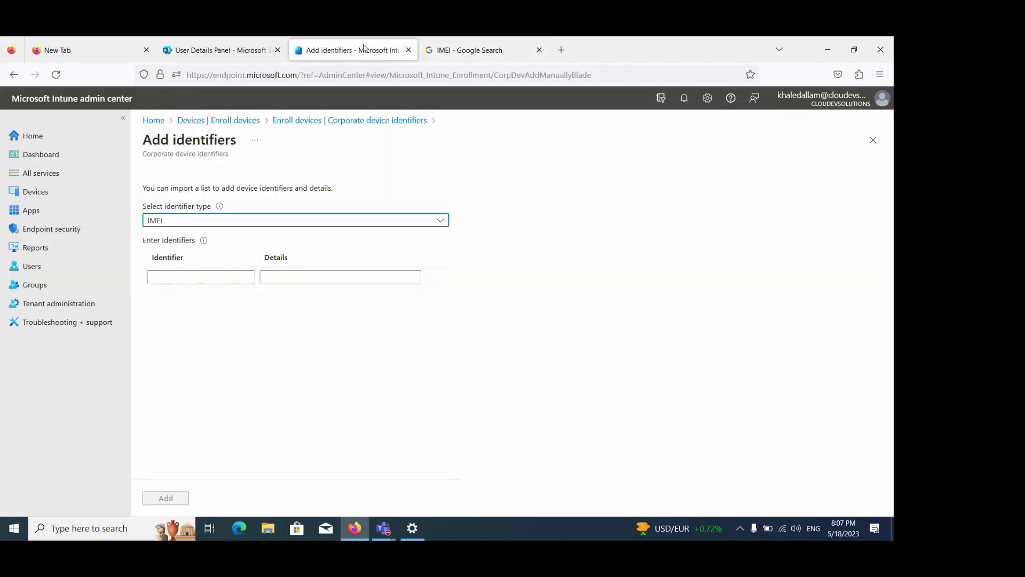
click(873, 140)
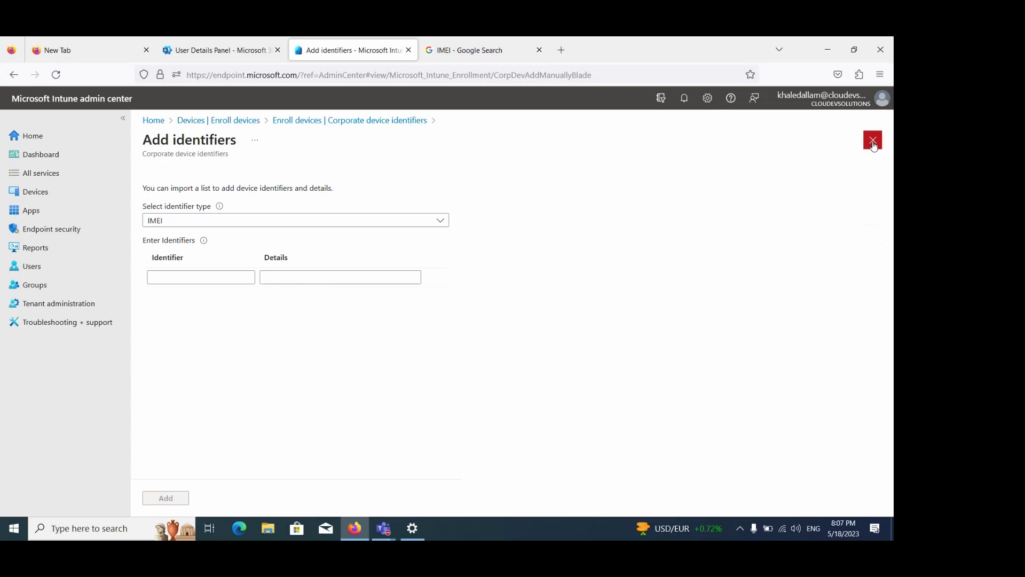